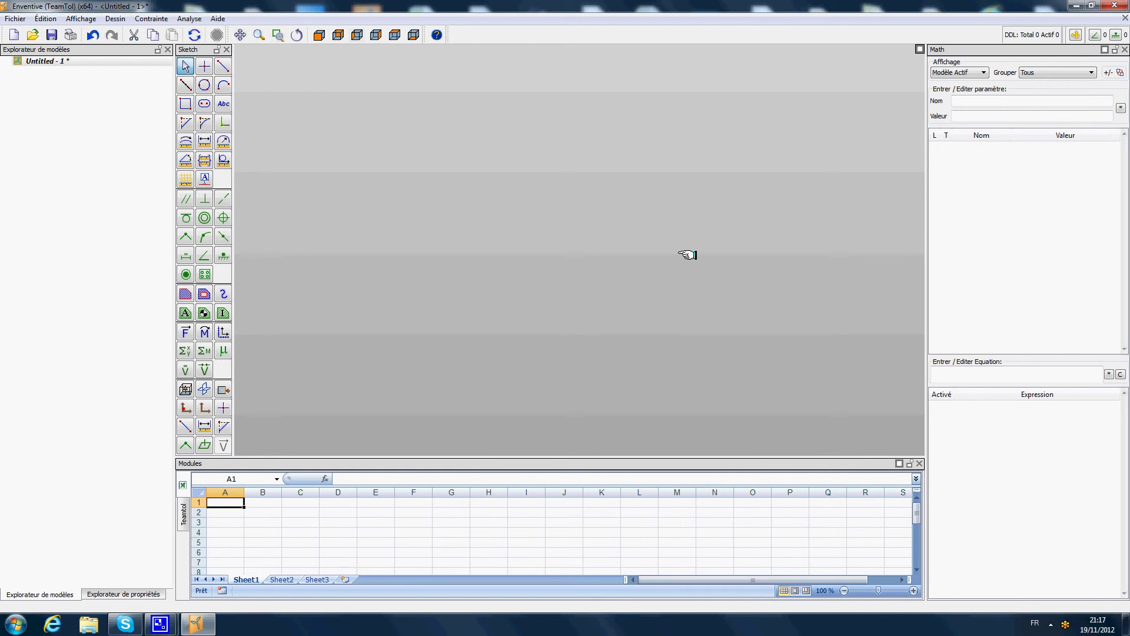
# Load and place a Female Profile instance, then lock the vertical construction line at 90°.
pyautogui.rightClick(64, 65)
pyautogui.click(109, 100)
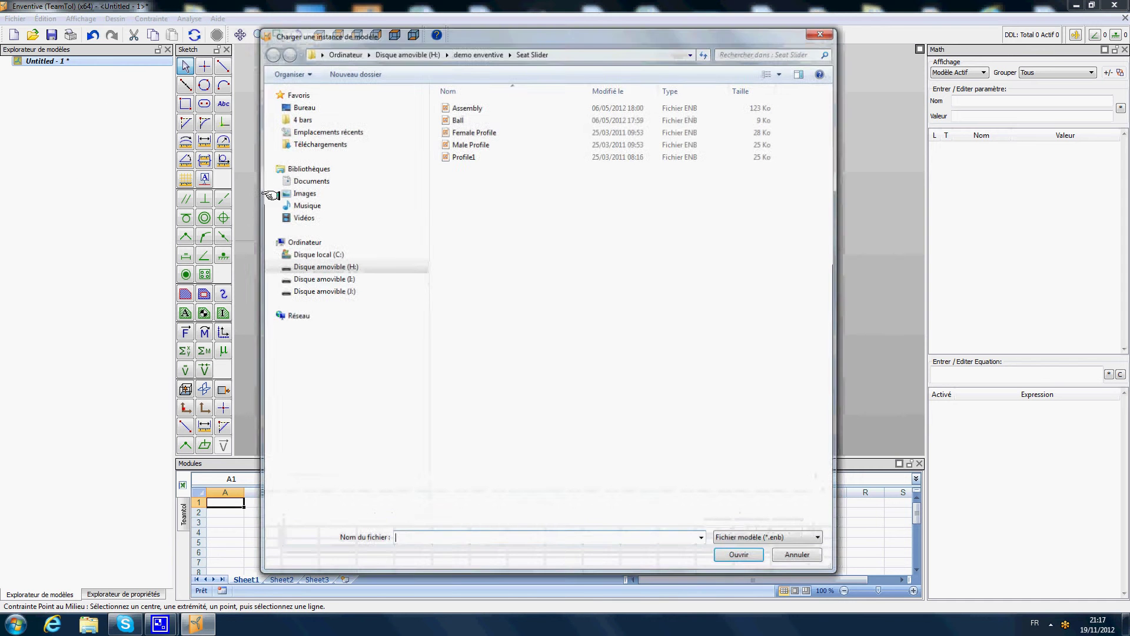
pyautogui.click(474, 131)
pyautogui.click(742, 557)
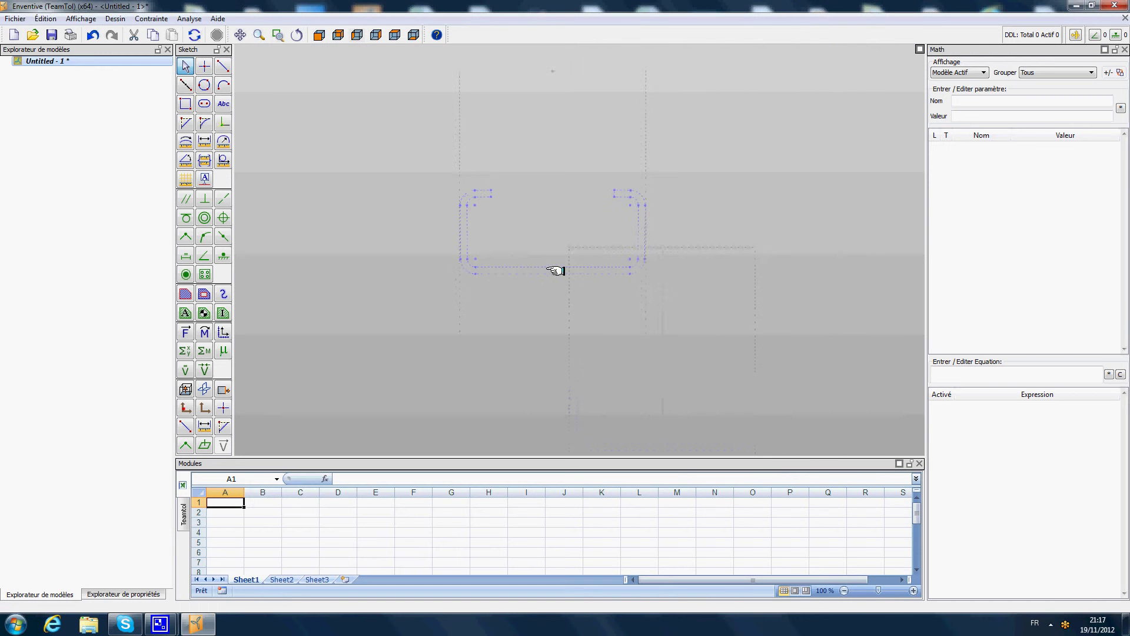
pyautogui.click(499, 307)
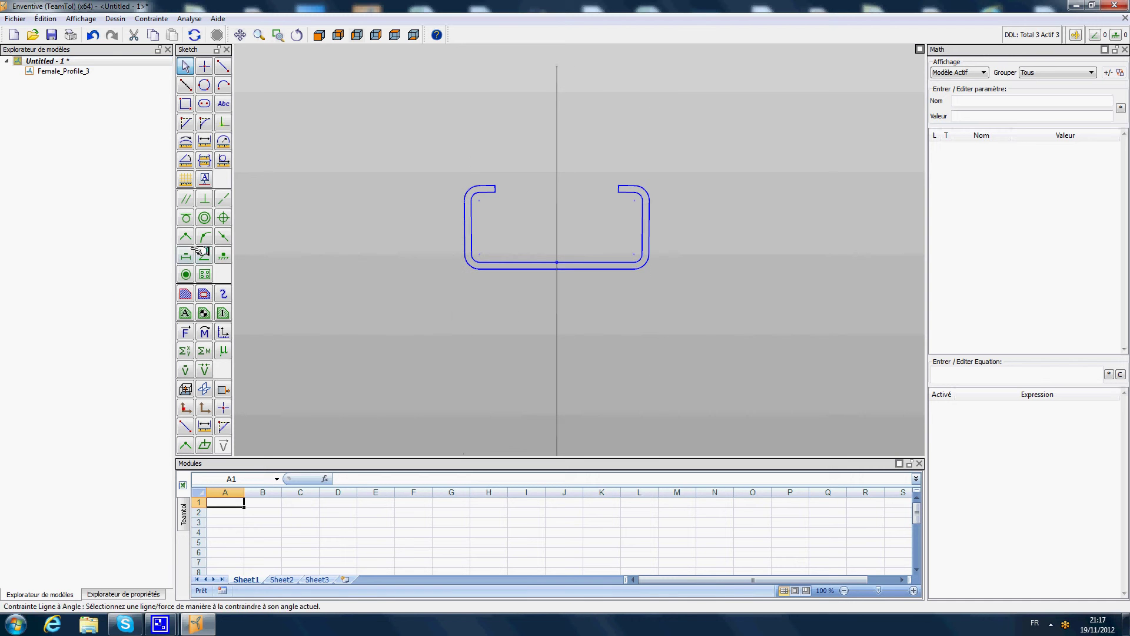
pyautogui.click(223, 255)
pyautogui.click(557, 308)
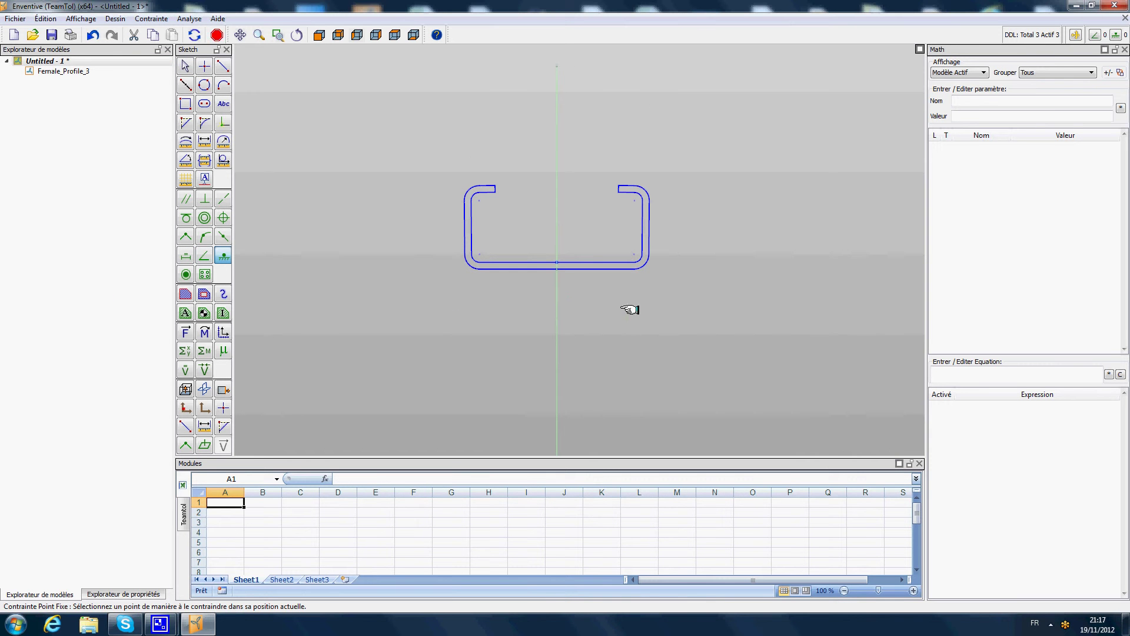
# Load a Male Profile instance and place it at the sketch's top left.
pyautogui.rightClick(59, 61)
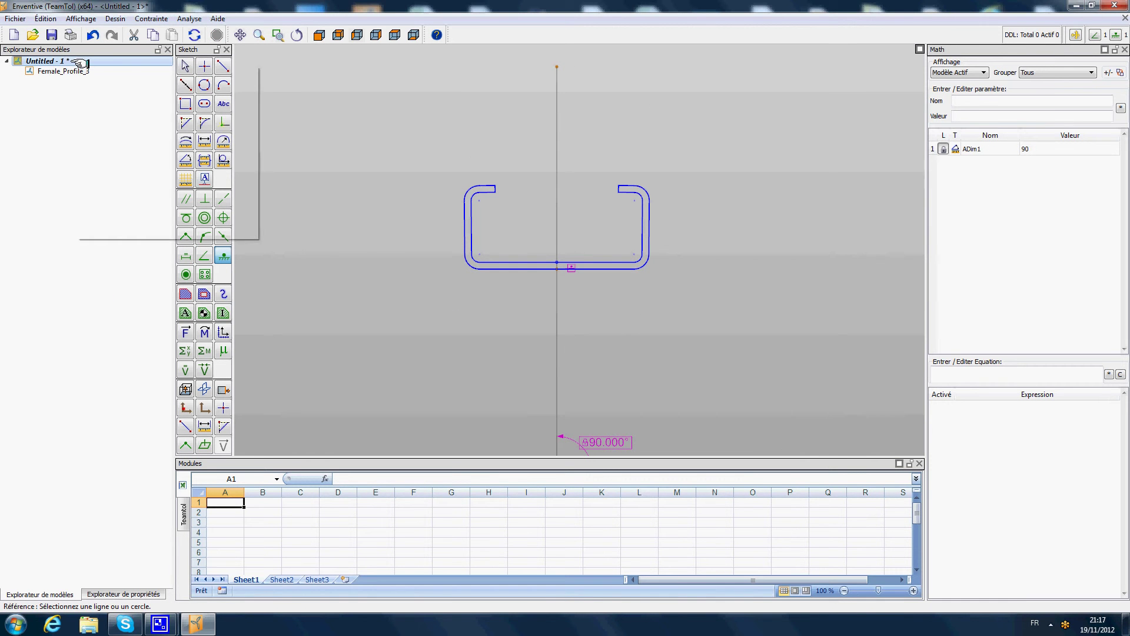
pyautogui.click(121, 106)
pyautogui.click(470, 143)
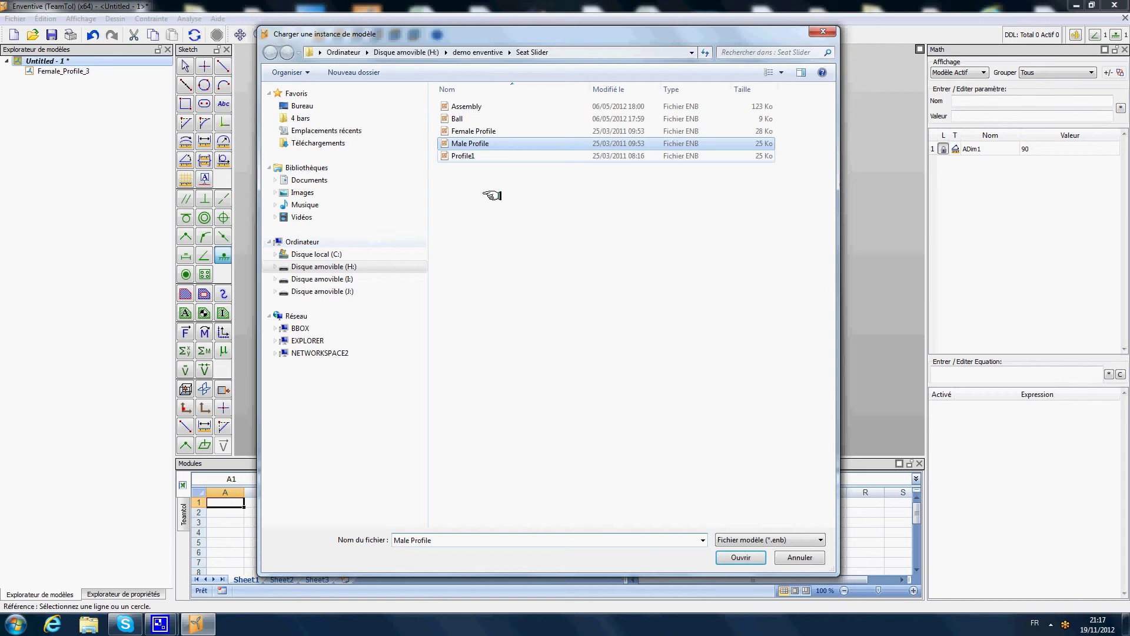
pyautogui.click(755, 557)
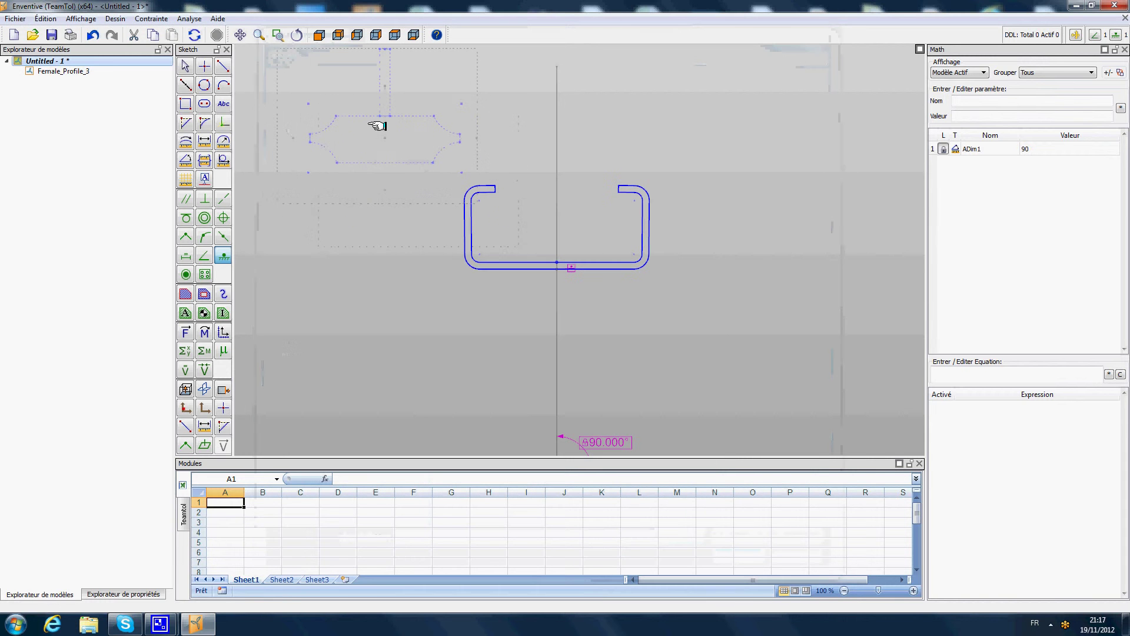
pyautogui.click(418, 125)
# Set the whole male profile's Couleur to red.
pyautogui.rightClick(384, 92)
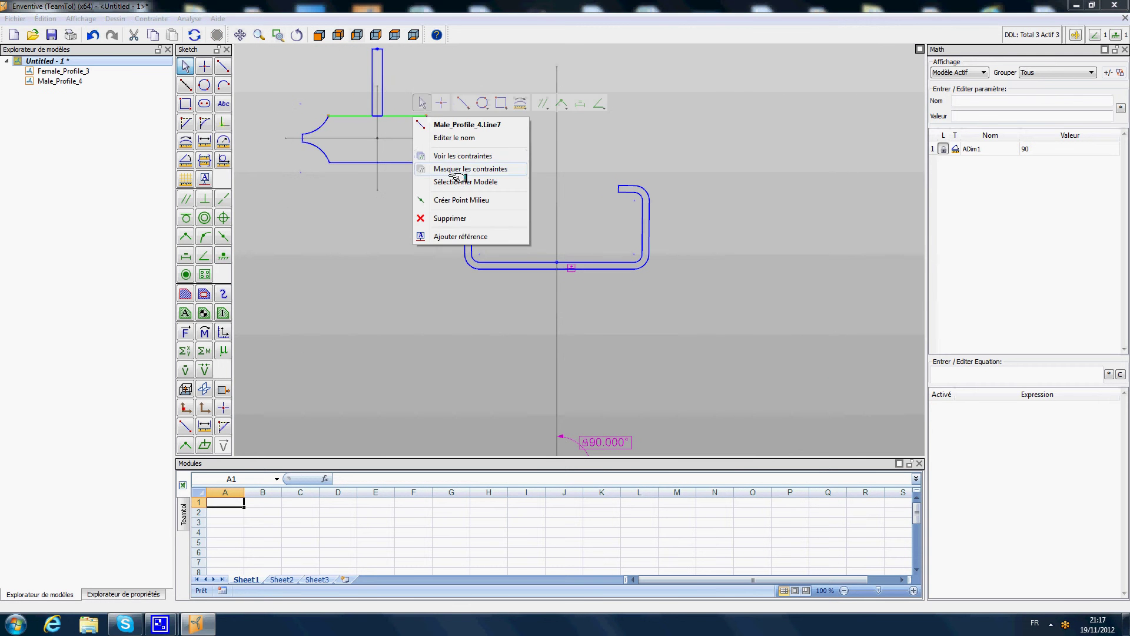
pyautogui.click(438, 182)
pyautogui.click(112, 594)
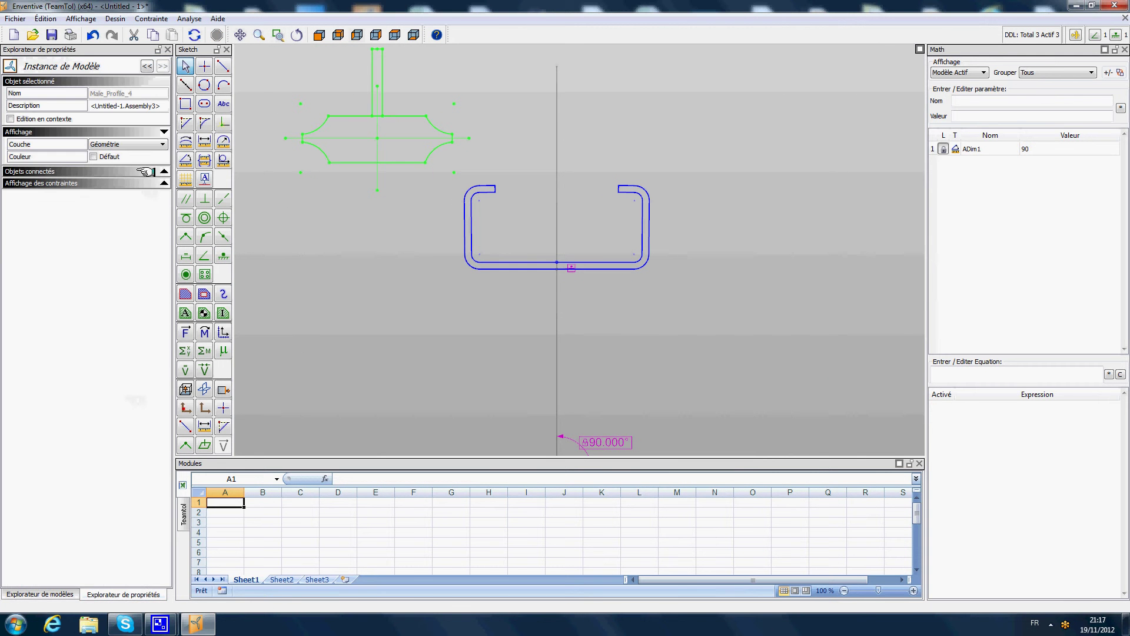
pyautogui.click(156, 158)
pyautogui.click(429, 301)
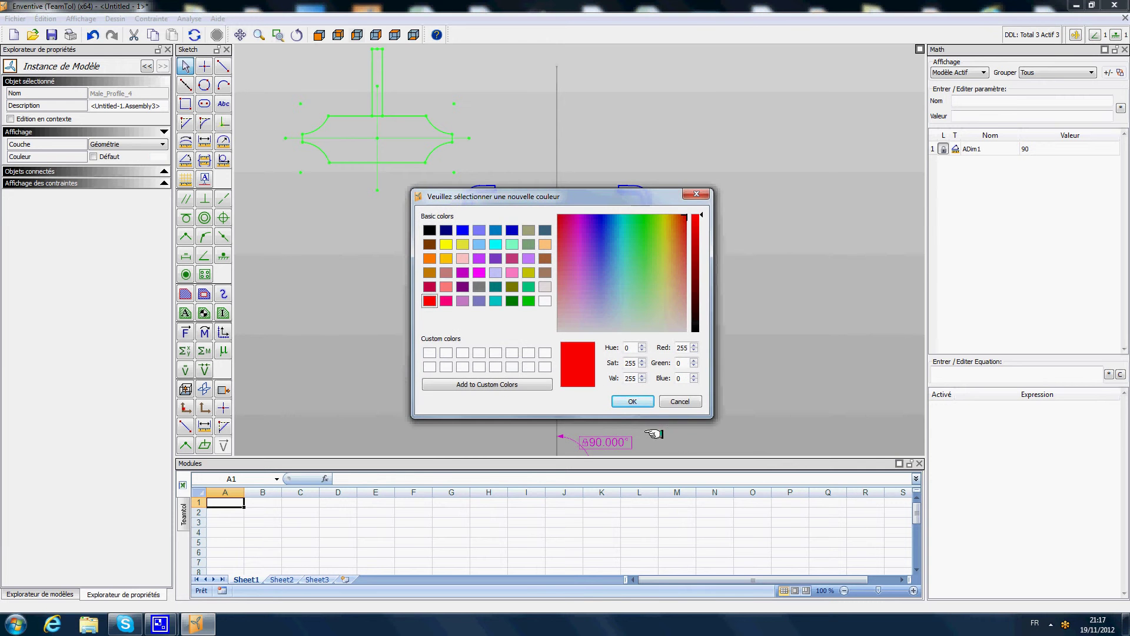
pyautogui.click(632, 403)
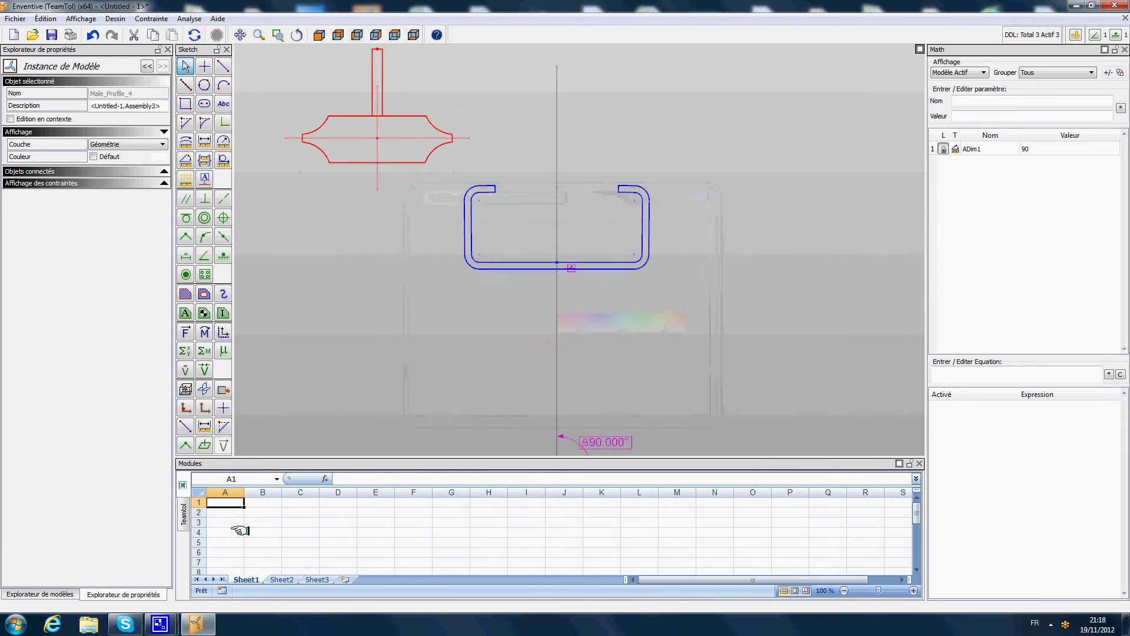
pyautogui.click(27, 593)
# Load two Ball instances, placing the second to the right of the profile.
pyautogui.rightClick(49, 62)
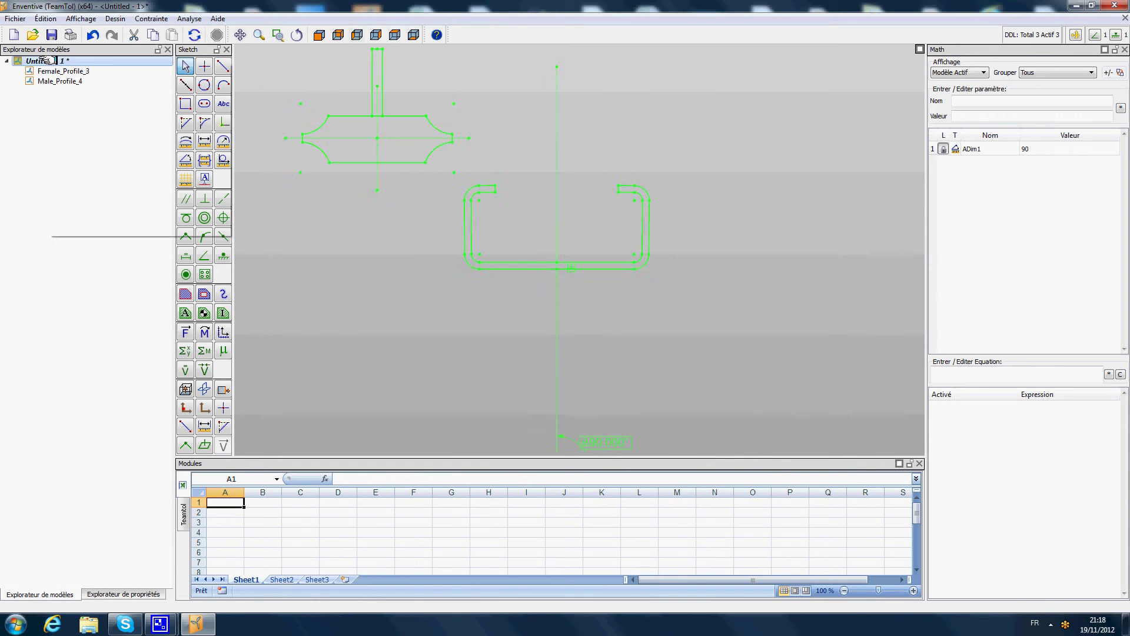
pyautogui.click(103, 100)
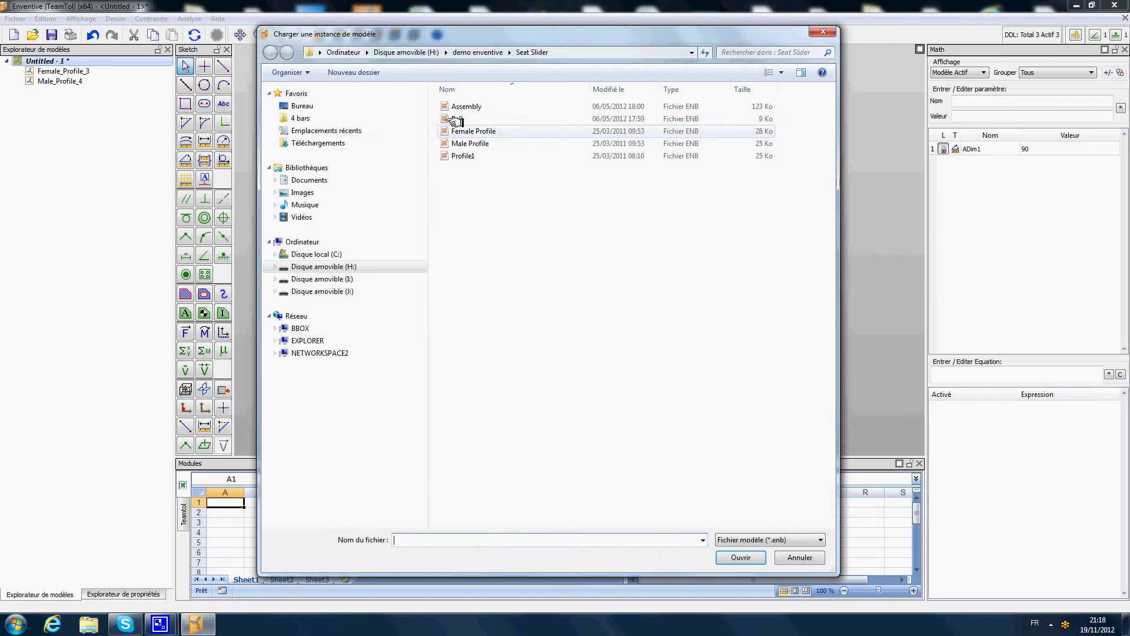
pyautogui.click(456, 119)
pyautogui.click(741, 557)
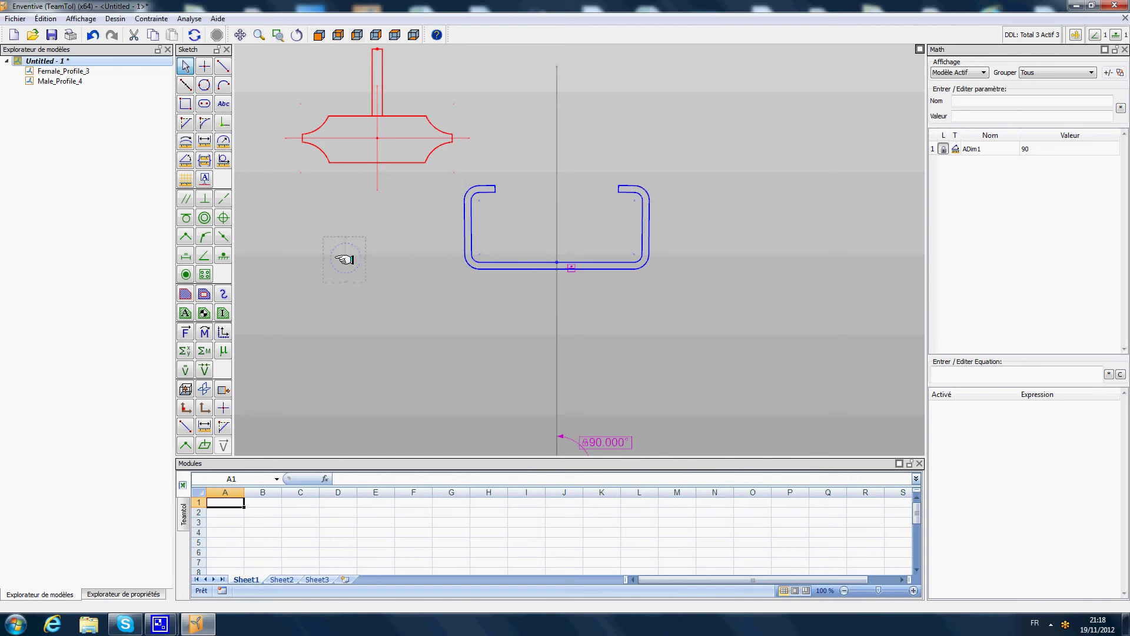
pyautogui.rightClick(115, 64)
pyautogui.click(157, 102)
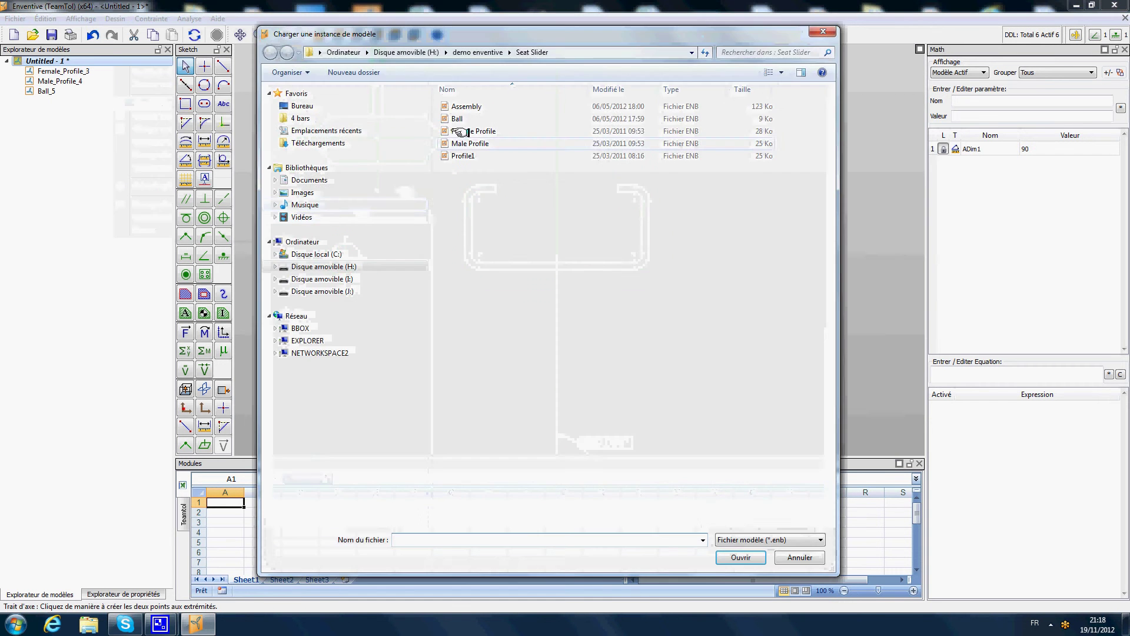
pyautogui.click(458, 119)
pyautogui.click(741, 557)
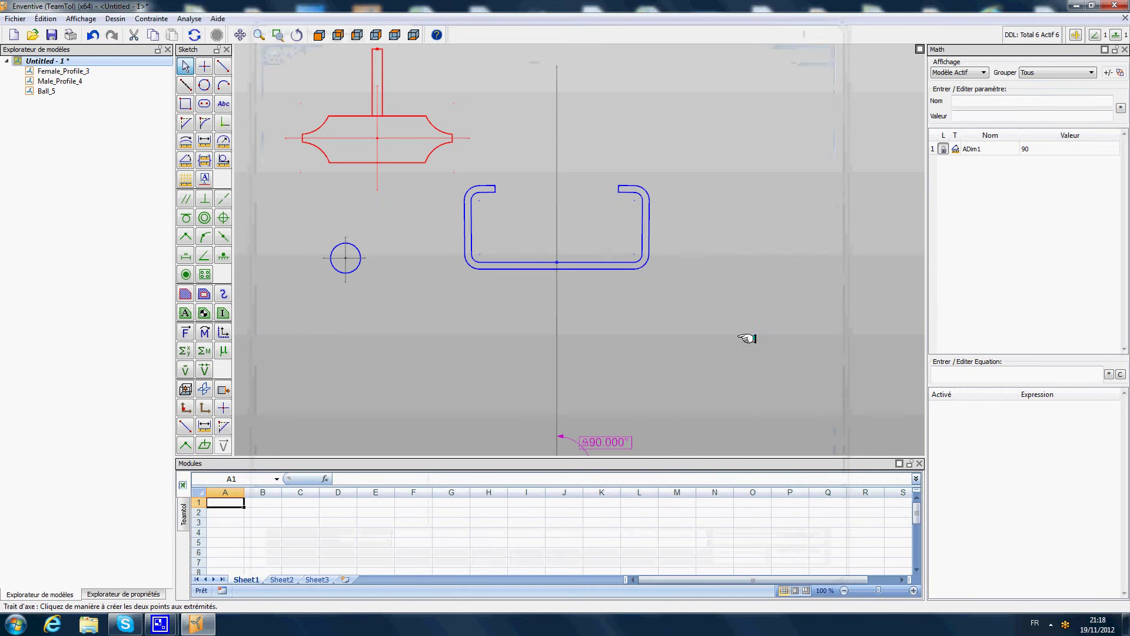
pyautogui.click(729, 305)
# Load a third Ball at the sketch's top right, then load a fourth Ball.
pyautogui.rightClick(73, 63)
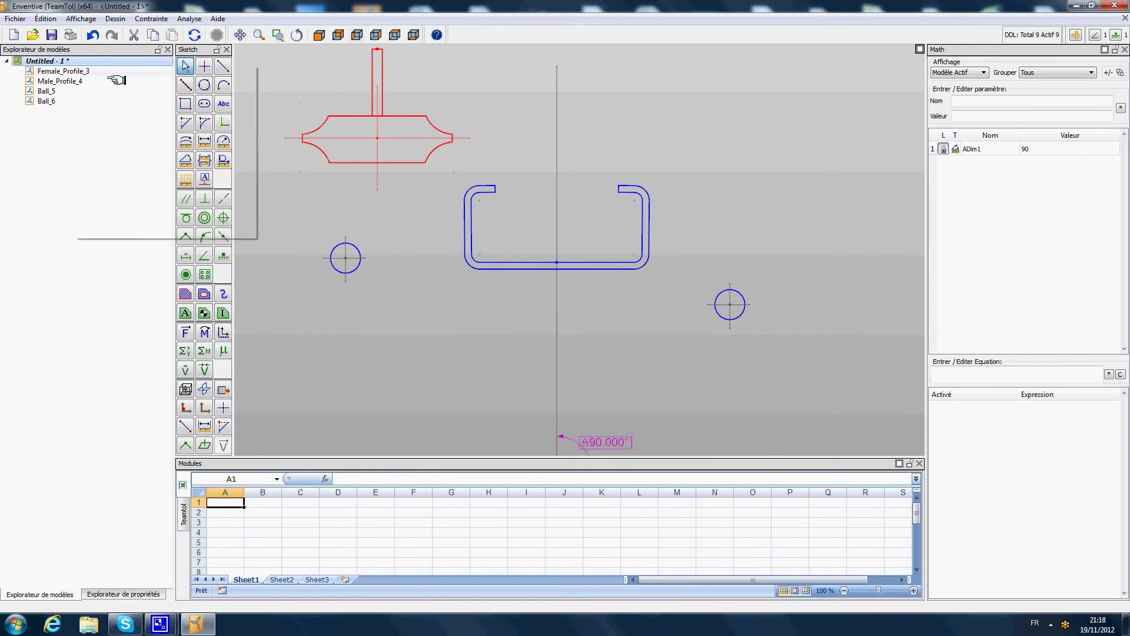
pyautogui.click(126, 102)
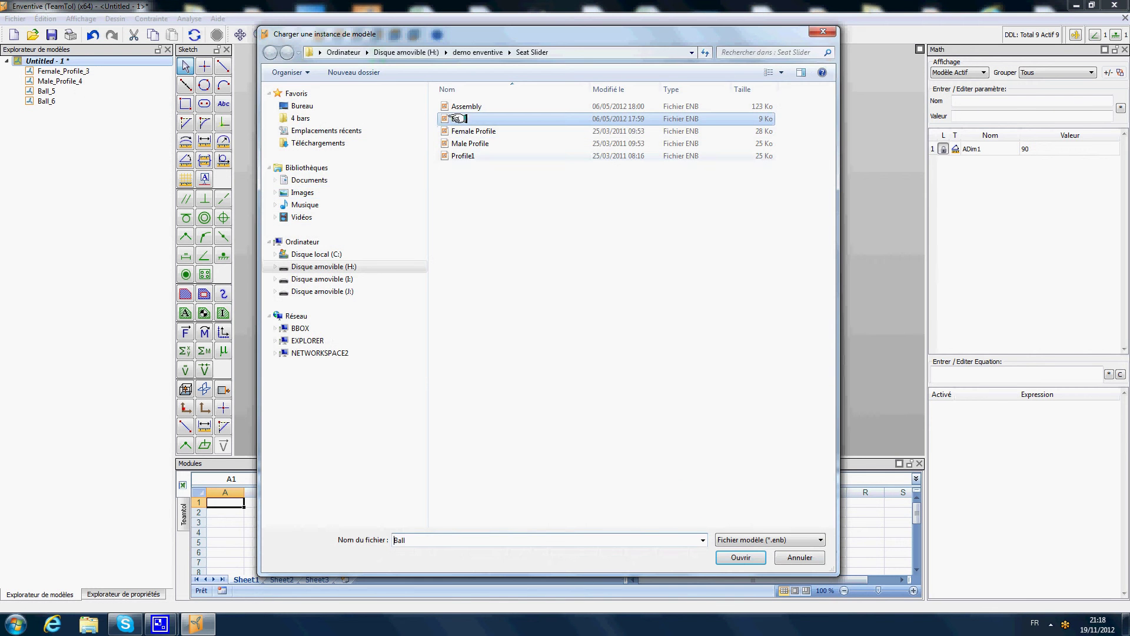
pyautogui.click(741, 557)
pyautogui.click(754, 146)
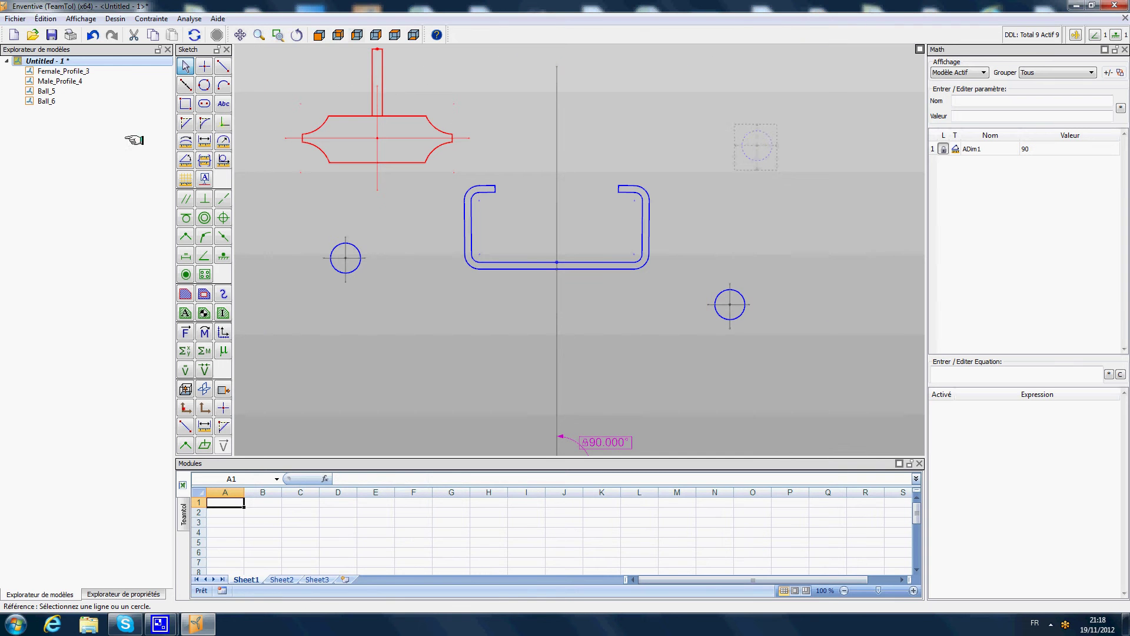
pyautogui.rightClick(101, 63)
pyautogui.click(116, 102)
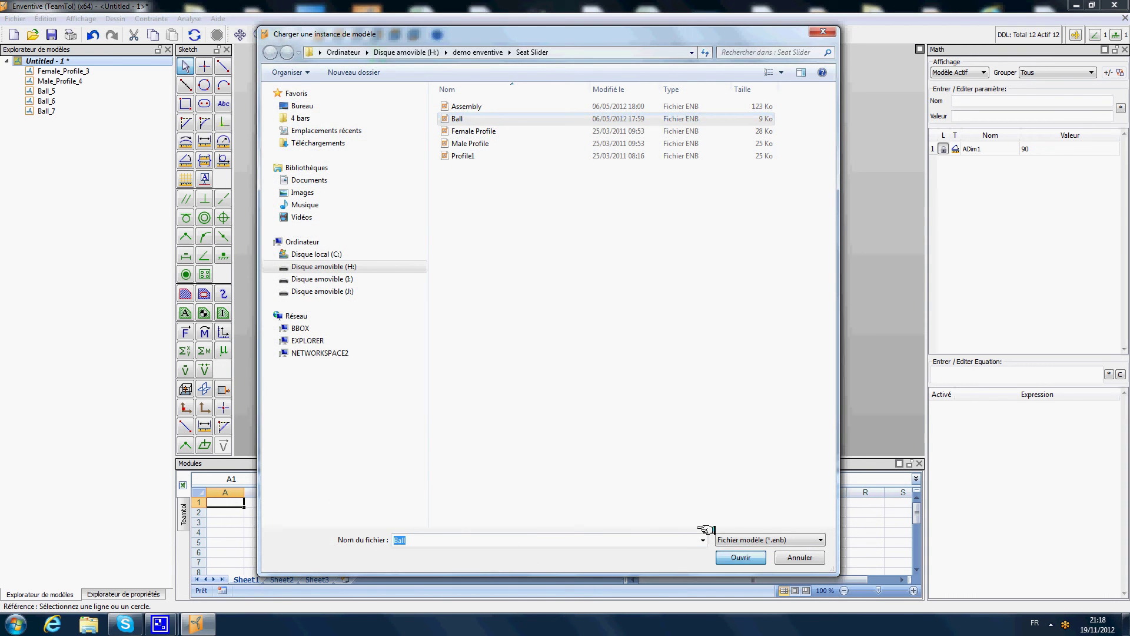
pyautogui.click(723, 557)
# Place the fourth ball left of the female profile and colour Ball_5 black.
pyautogui.click(404, 211)
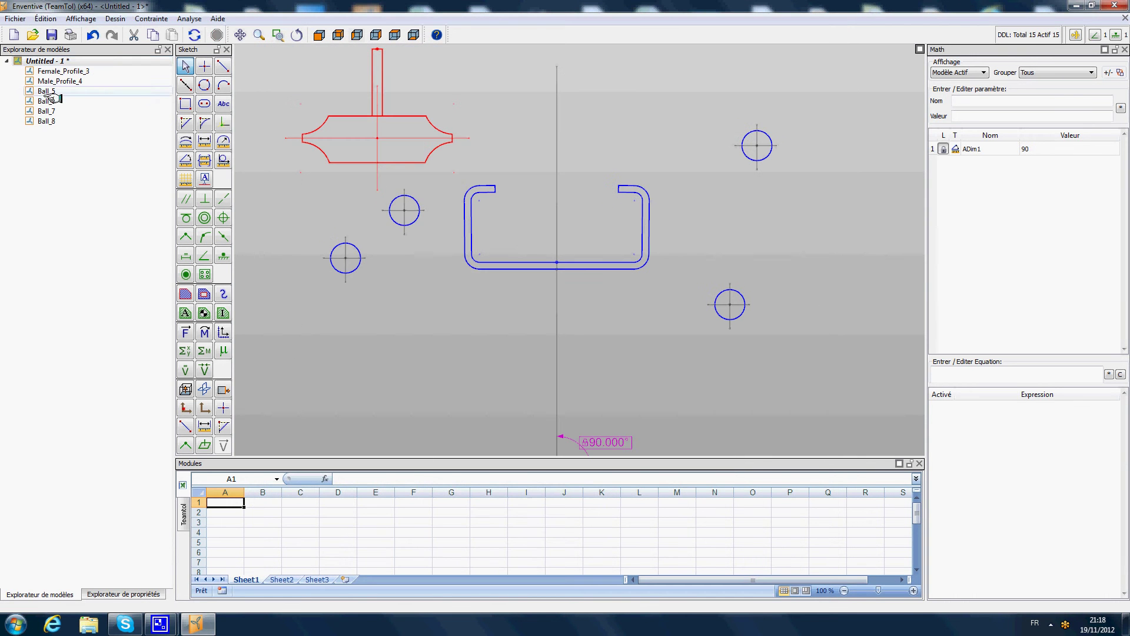
pyautogui.click(53, 92)
pyautogui.click(123, 594)
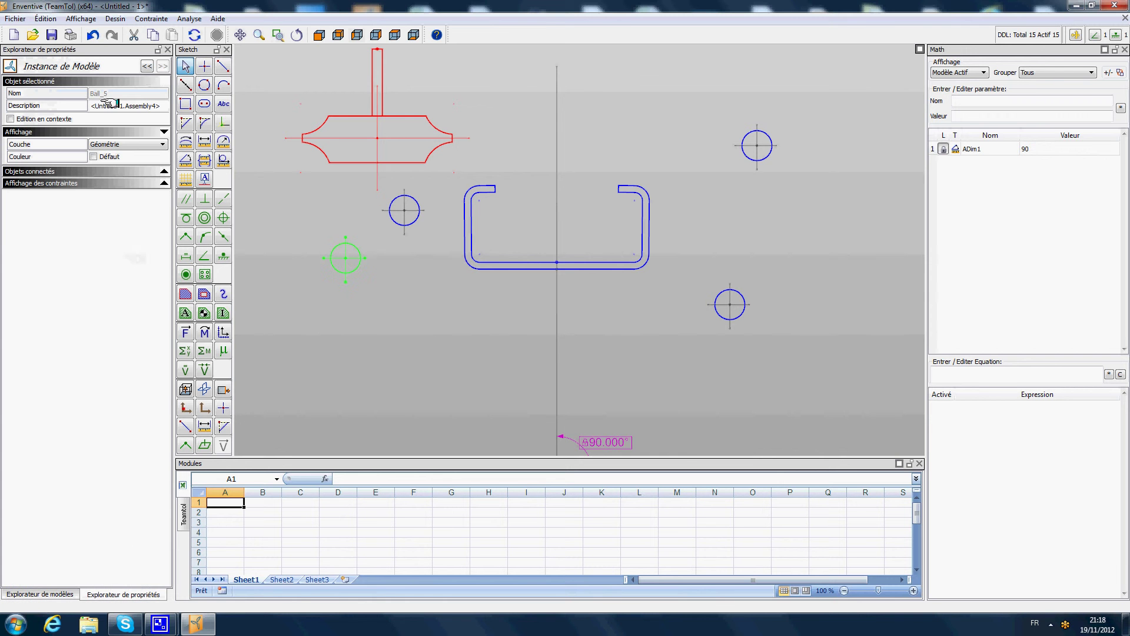
pyautogui.click(164, 170)
pyautogui.click(154, 156)
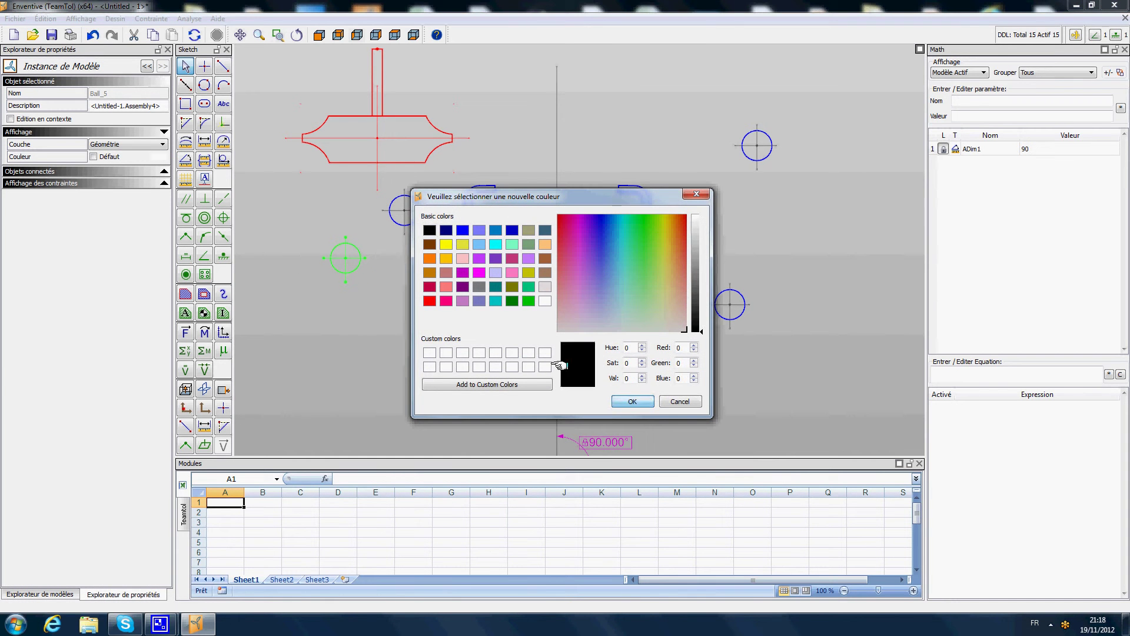
pyautogui.click(631, 402)
pyautogui.click(272, 182)
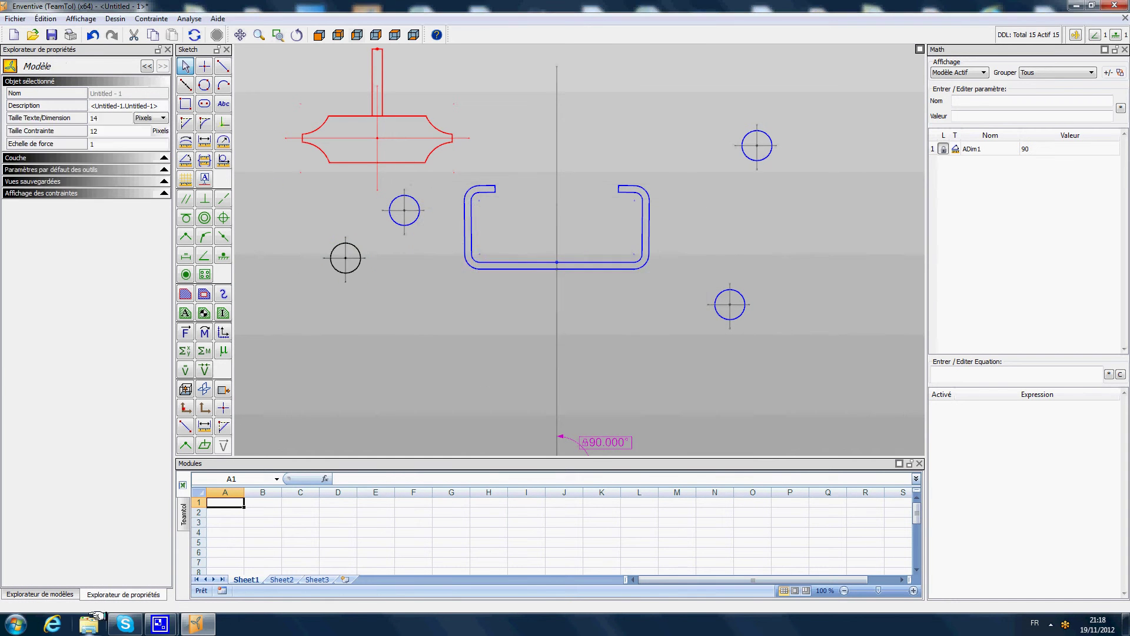
pyautogui.click(64, 592)
# Colour Ball_6 black.
pyautogui.click(46, 101)
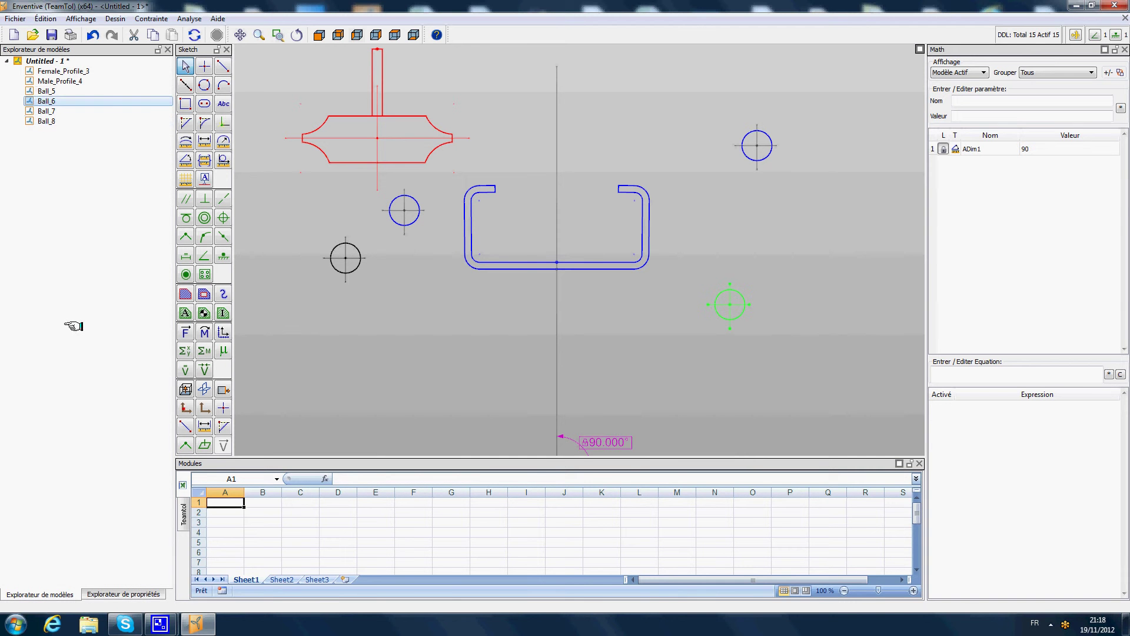
pyautogui.click(121, 594)
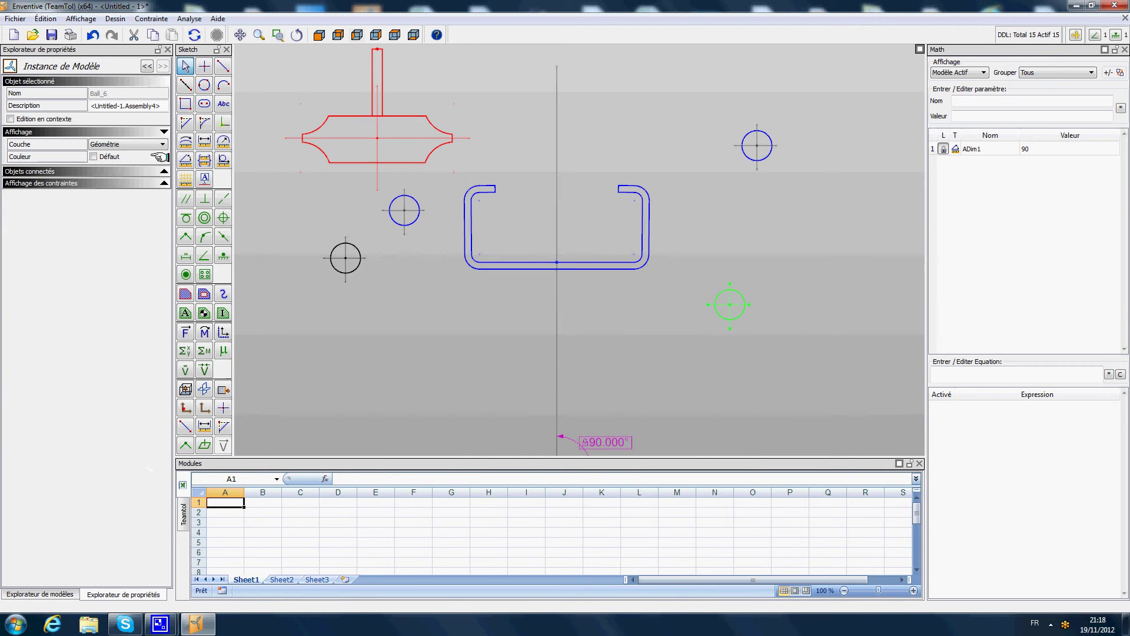
pyautogui.click(159, 157)
pyautogui.click(430, 231)
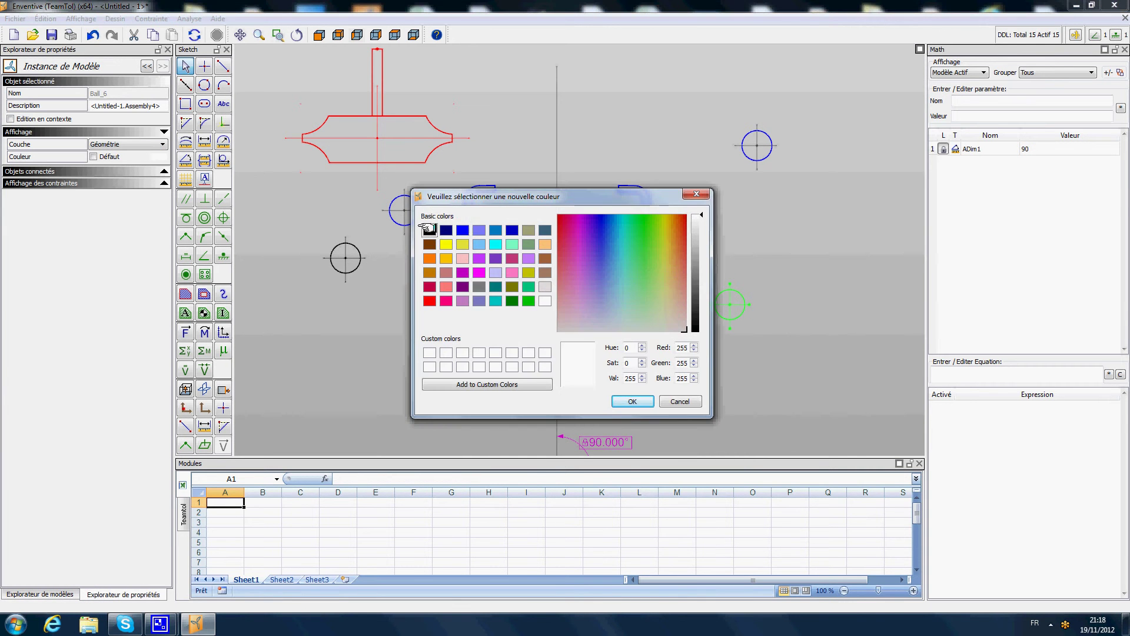
pyautogui.click(633, 401)
pyautogui.click(40, 594)
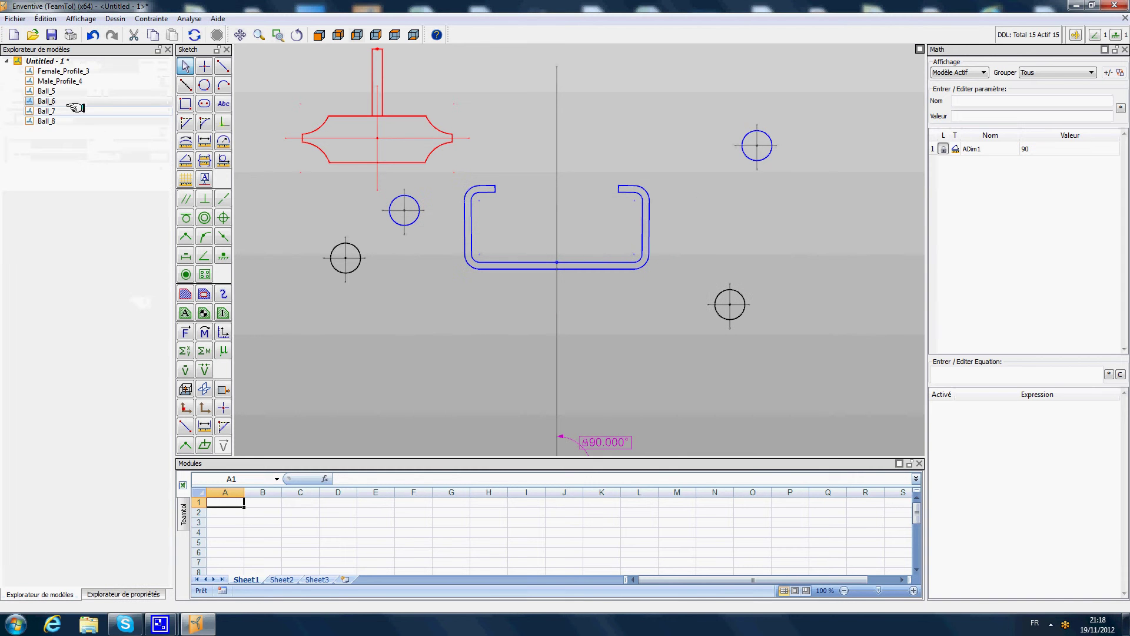
# Colour Ball_7 black.
pyautogui.click(67, 110)
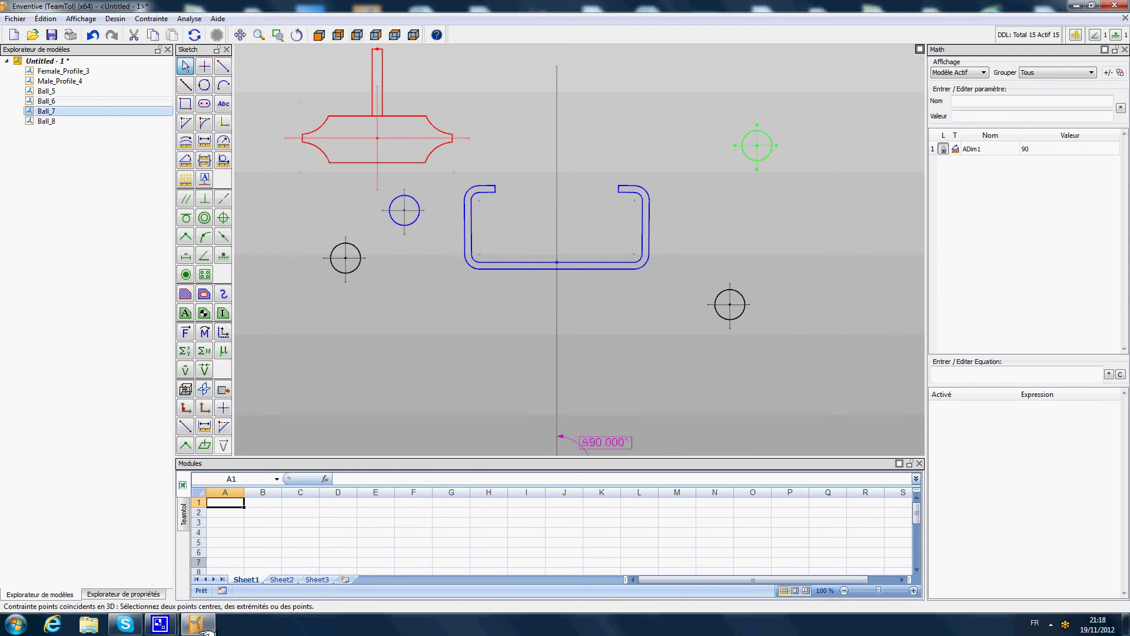
pyautogui.click(145, 593)
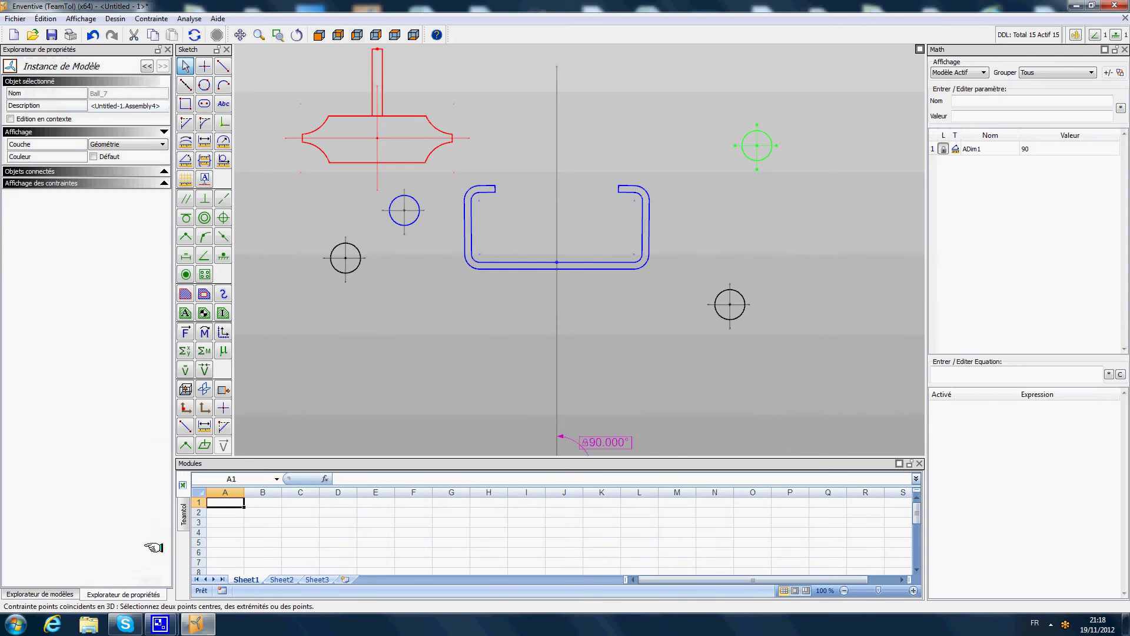
pyautogui.click(154, 157)
pyautogui.click(429, 229)
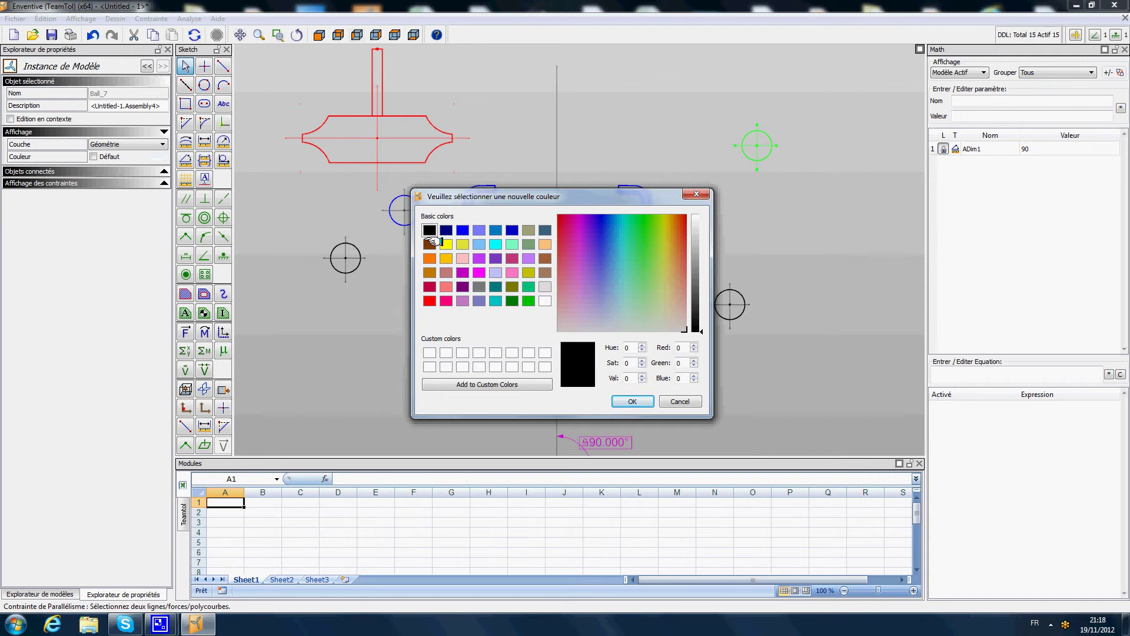
pyautogui.click(625, 403)
pyautogui.click(52, 595)
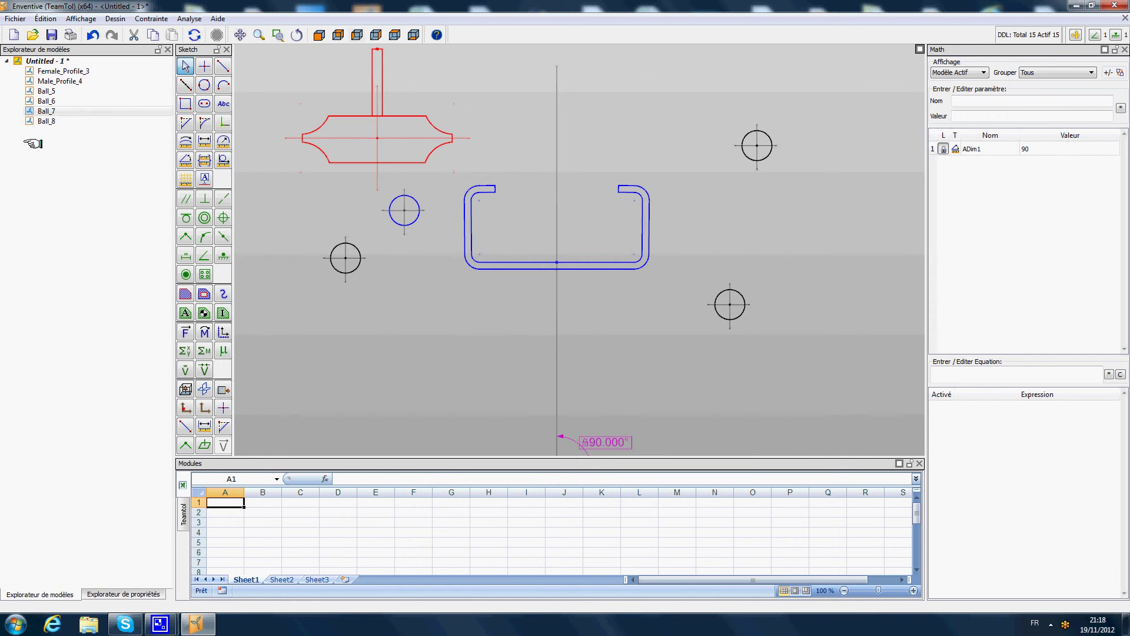
# Choose black as Ball_8's colour.
pyautogui.click(46, 121)
pyautogui.click(141, 592)
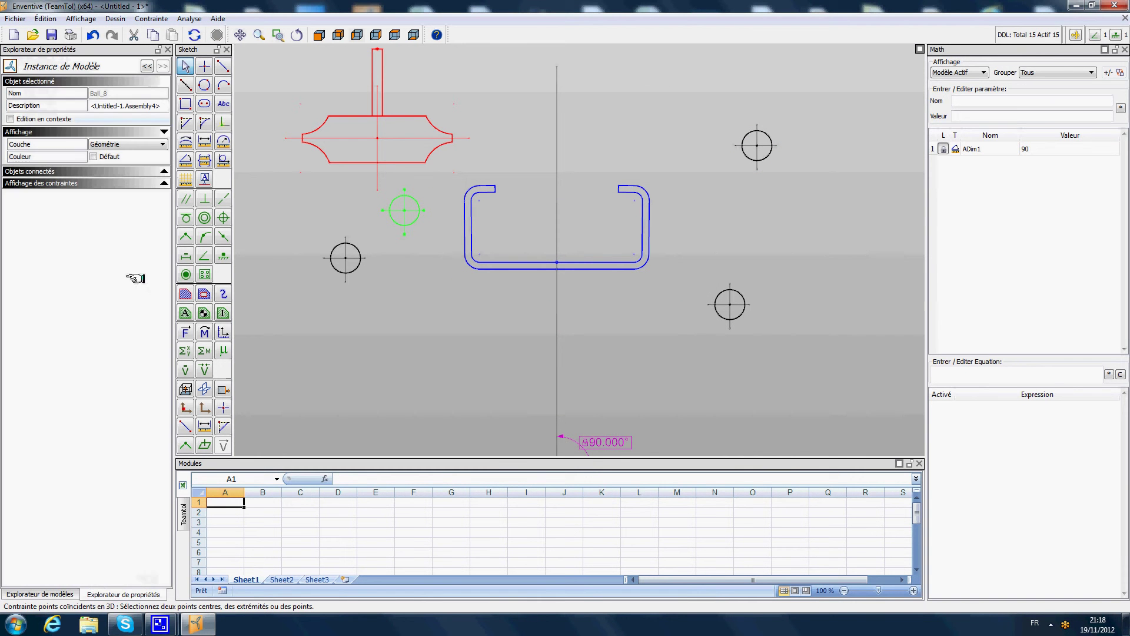
pyautogui.click(157, 156)
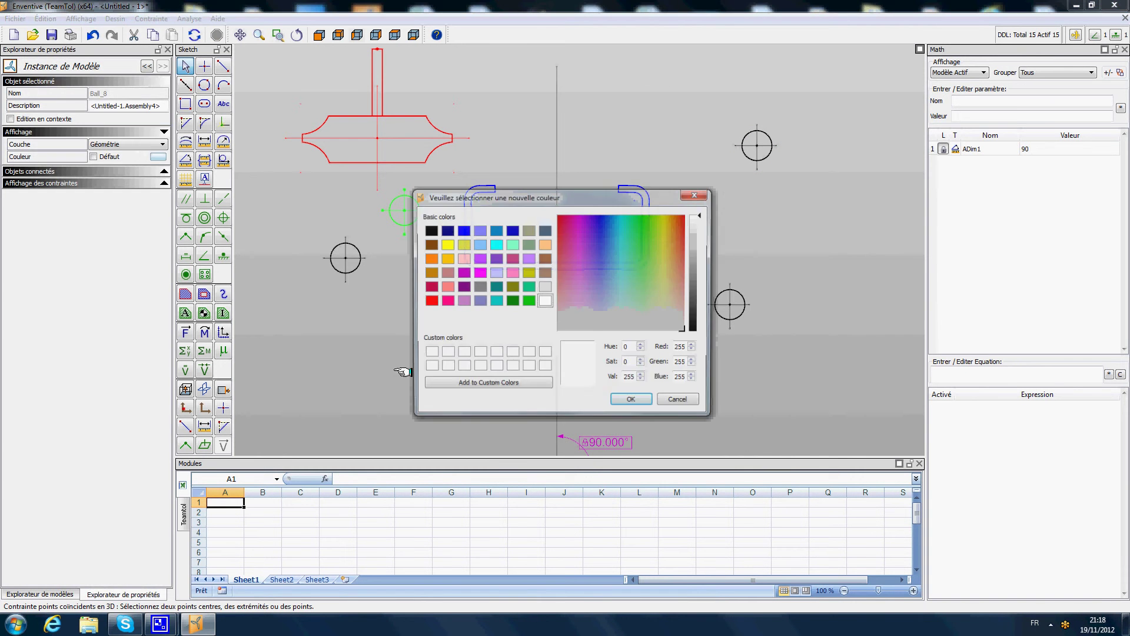
pyautogui.click(430, 230)
# Confirm Ball_8 as black, then make all four ball centerlines parallel to the profile's bottom line.
pyautogui.click(633, 401)
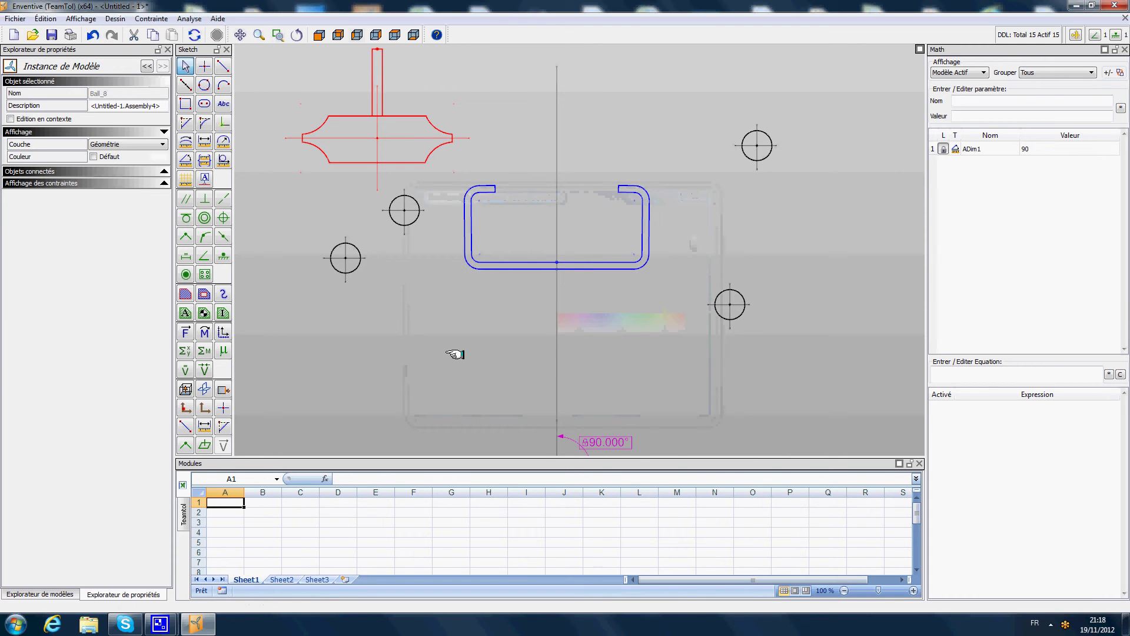
pyautogui.click(186, 198)
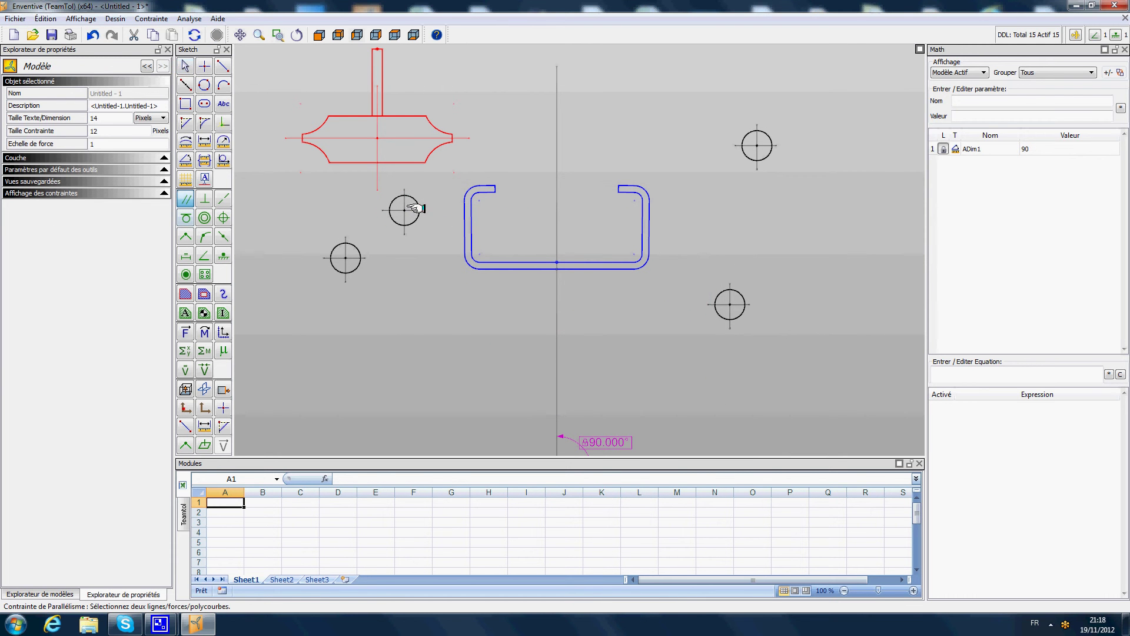
pyautogui.click(412, 209)
pyautogui.click(514, 264)
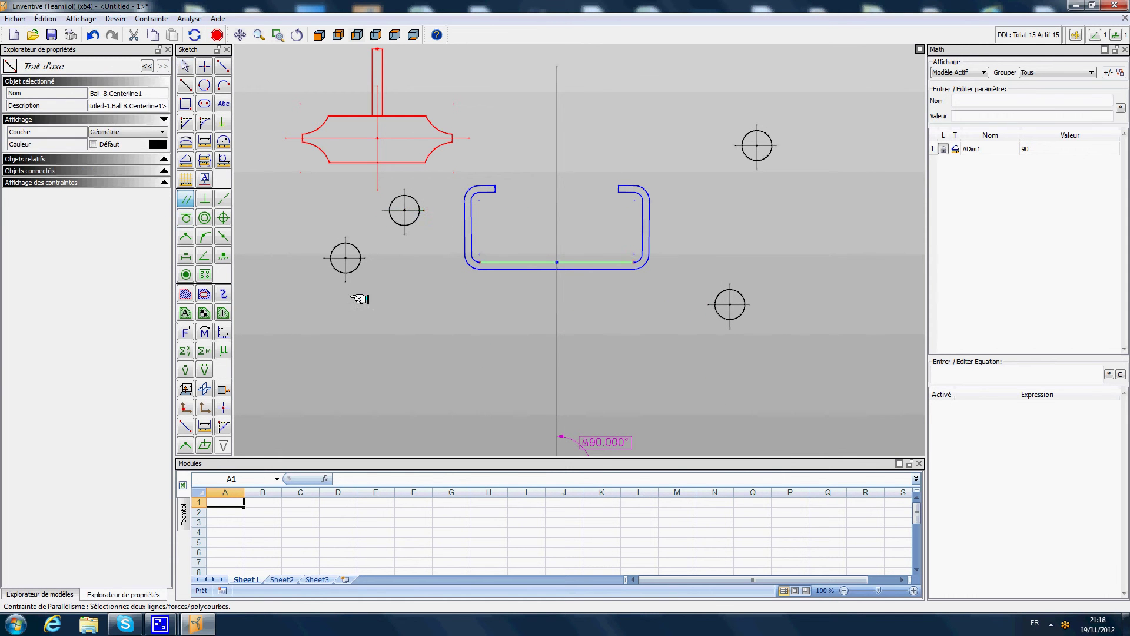
pyautogui.click(348, 258)
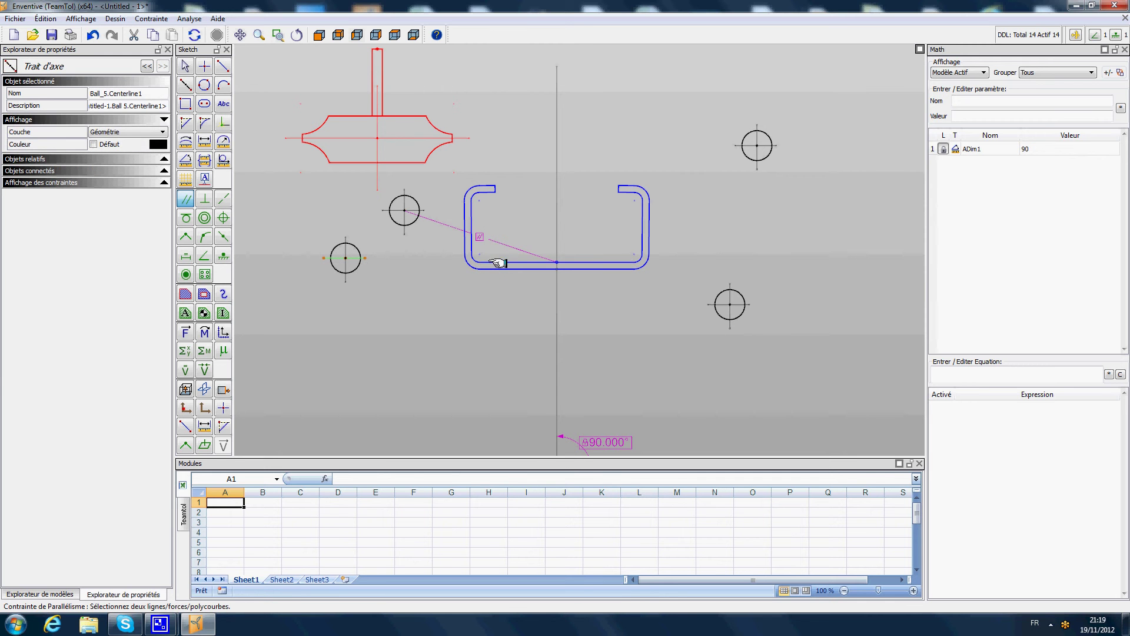
pyautogui.click(498, 266)
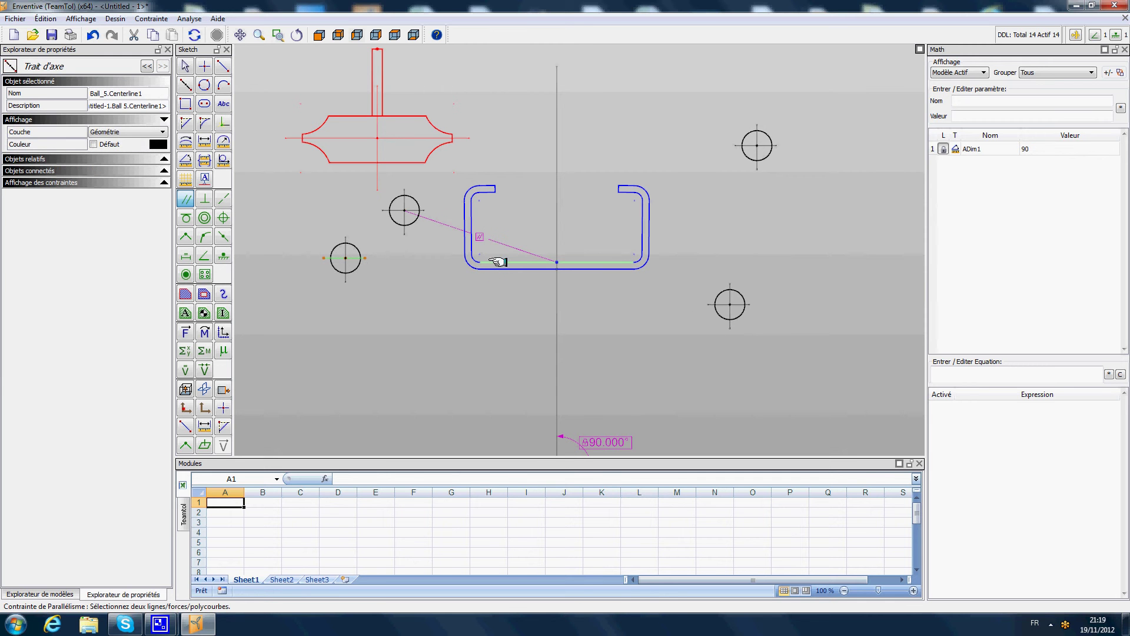
pyautogui.click(723, 305)
pyautogui.click(591, 261)
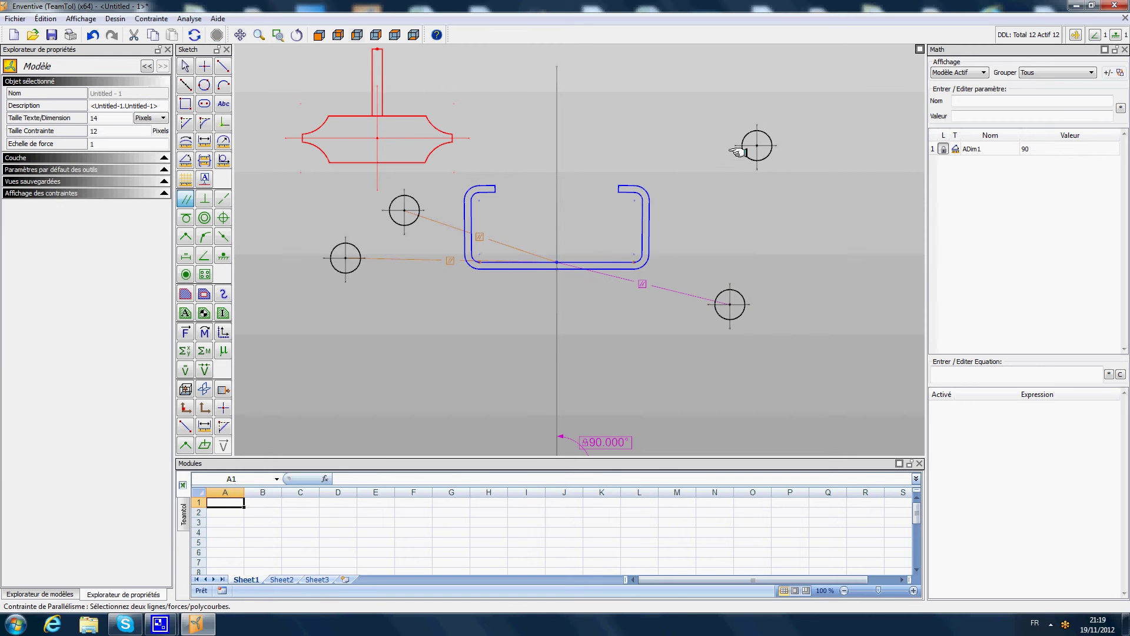
pyautogui.click(745, 146)
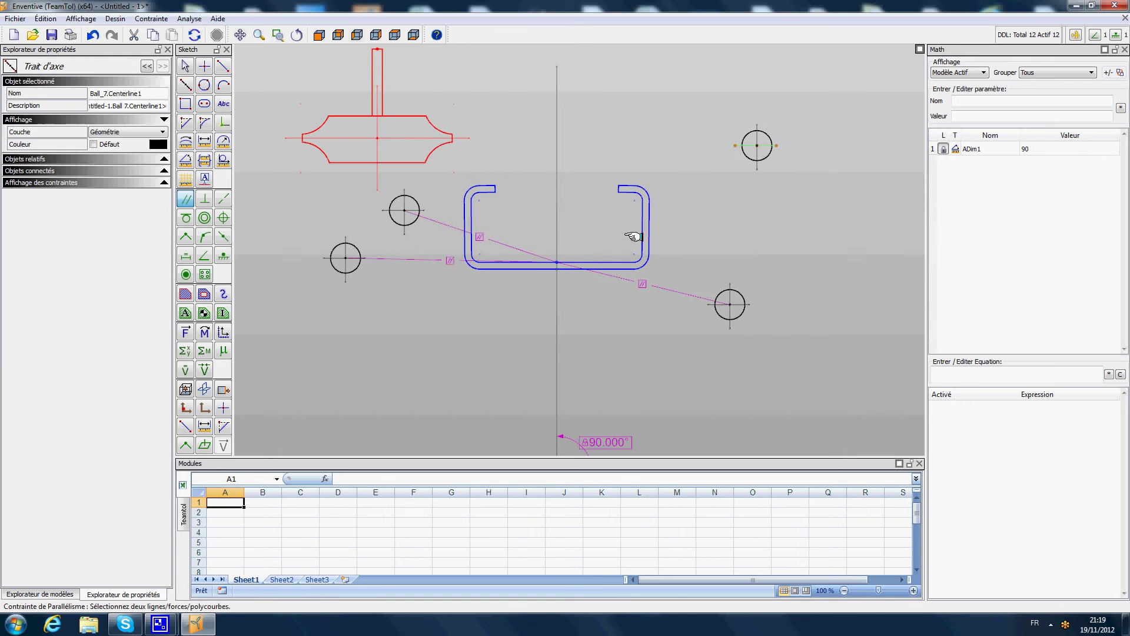
pyautogui.click(612, 260)
pyautogui.click(185, 217)
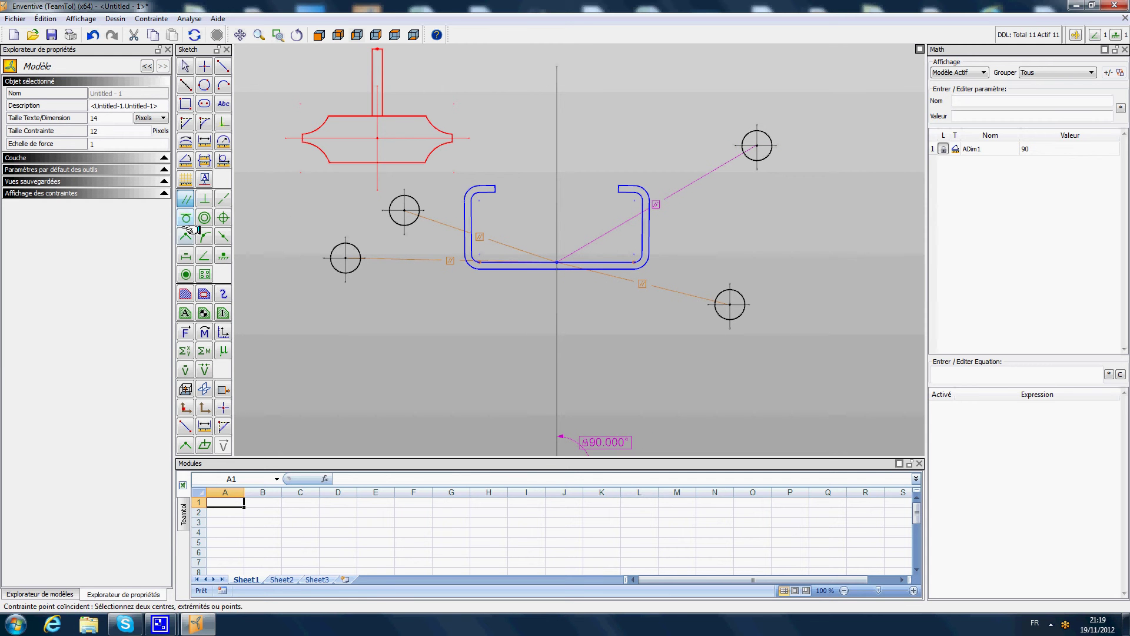
# Move three balls into the blue rail: two at left, one in the right corner.
pyautogui.click(365, 253)
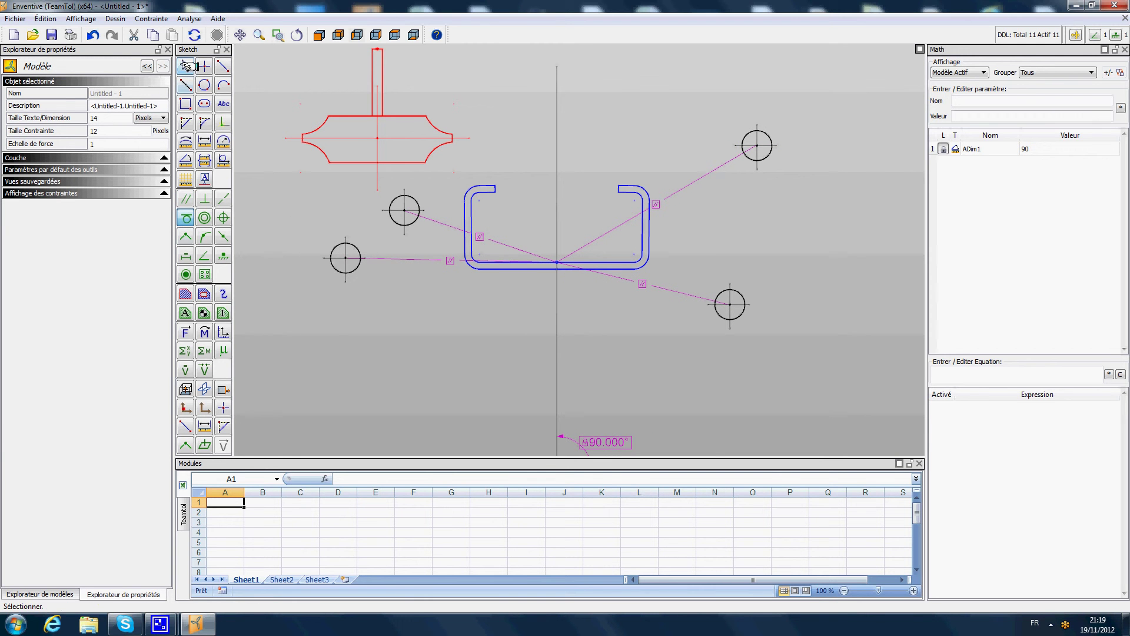
pyautogui.moveTo(369, 260); pyautogui.dragTo(508, 242)
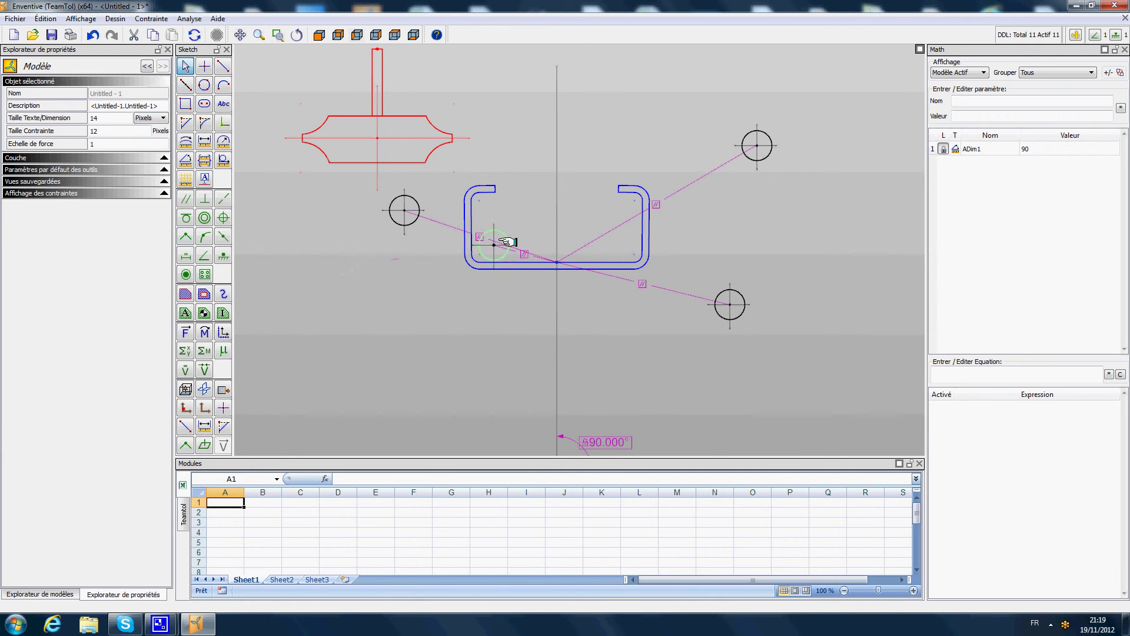
pyautogui.moveTo(417, 211); pyautogui.dragTo(502, 209)
pyautogui.moveTo(707, 292); pyautogui.dragTo(632, 244)
pyautogui.scroll(3, 591, 294)
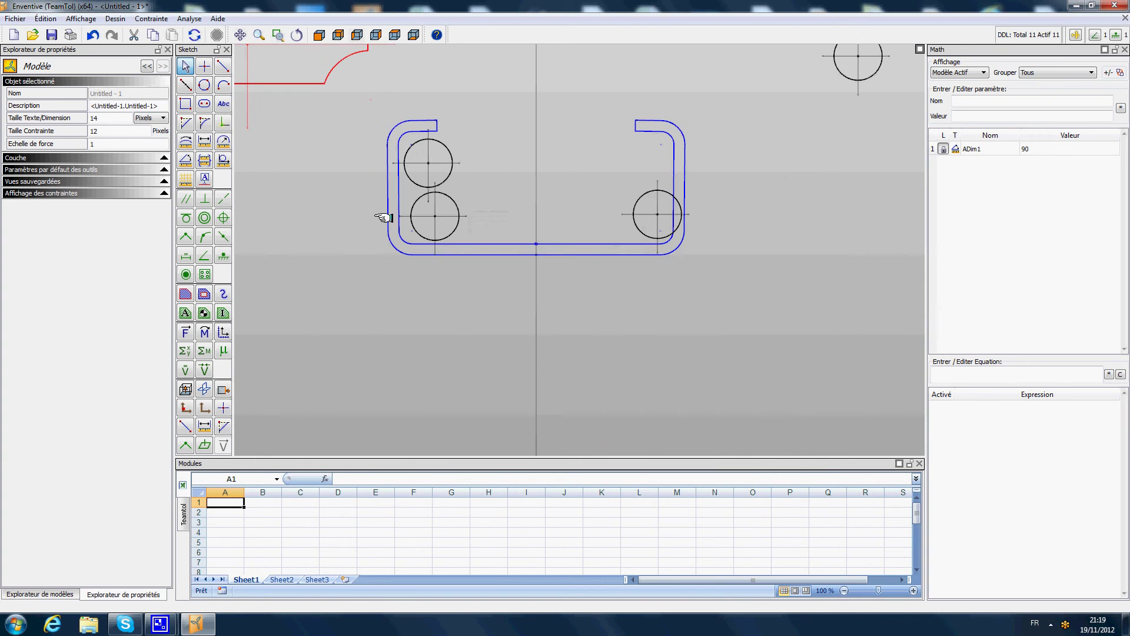
# Make the two left balls tangent to the rail's left wall, top and bottom.
pyautogui.click(185, 218)
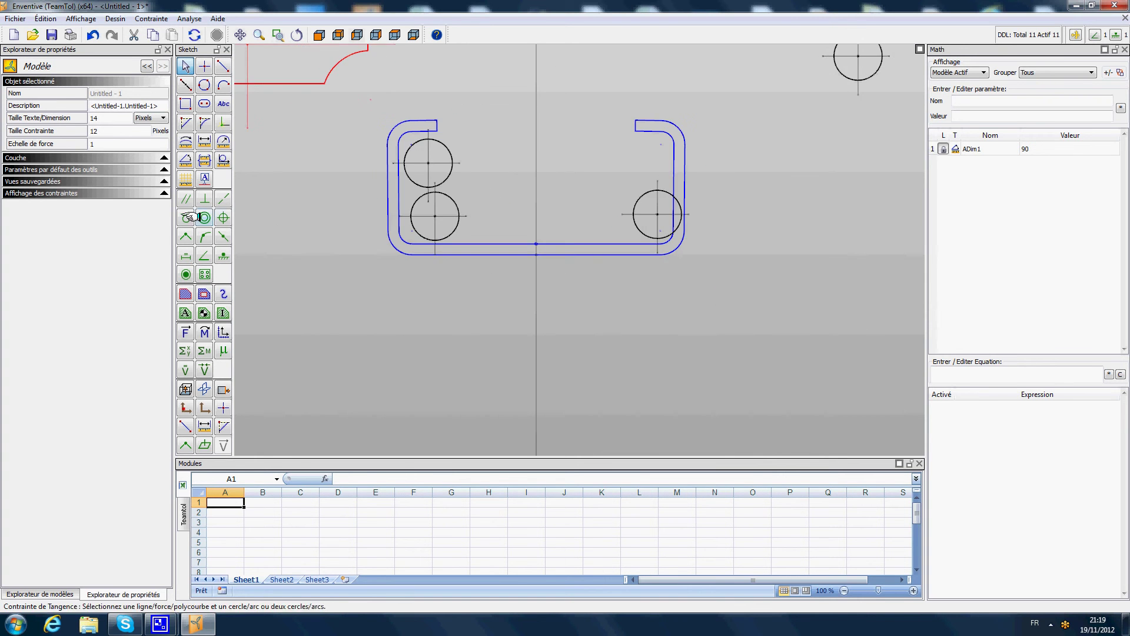
pyautogui.click(398, 157)
pyautogui.click(416, 137)
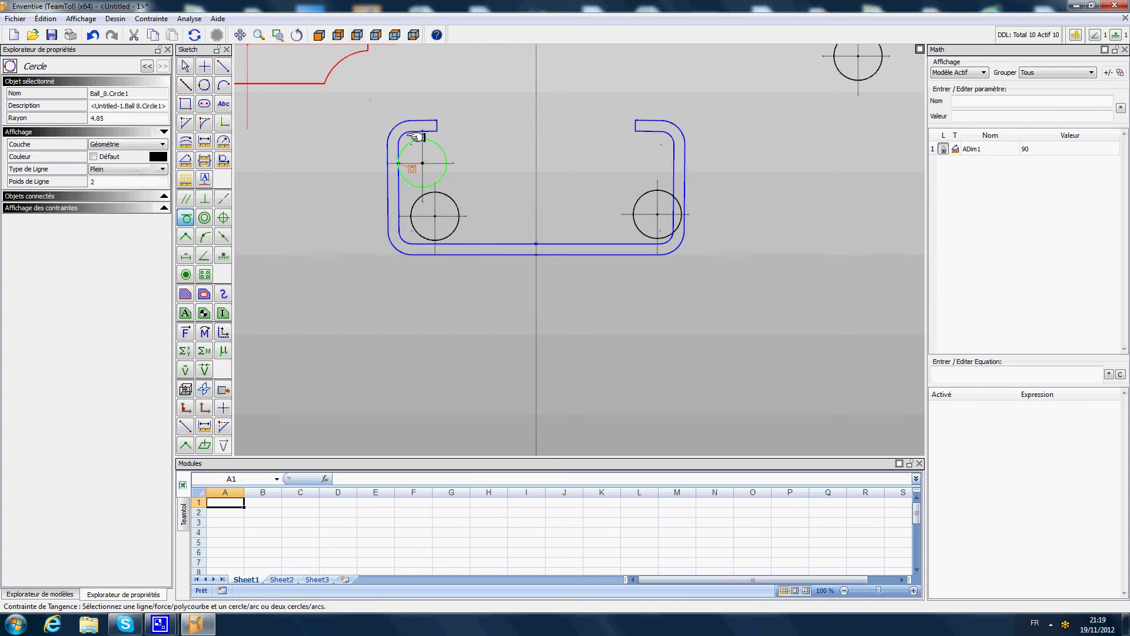
pyautogui.click(418, 132)
pyautogui.click(407, 206)
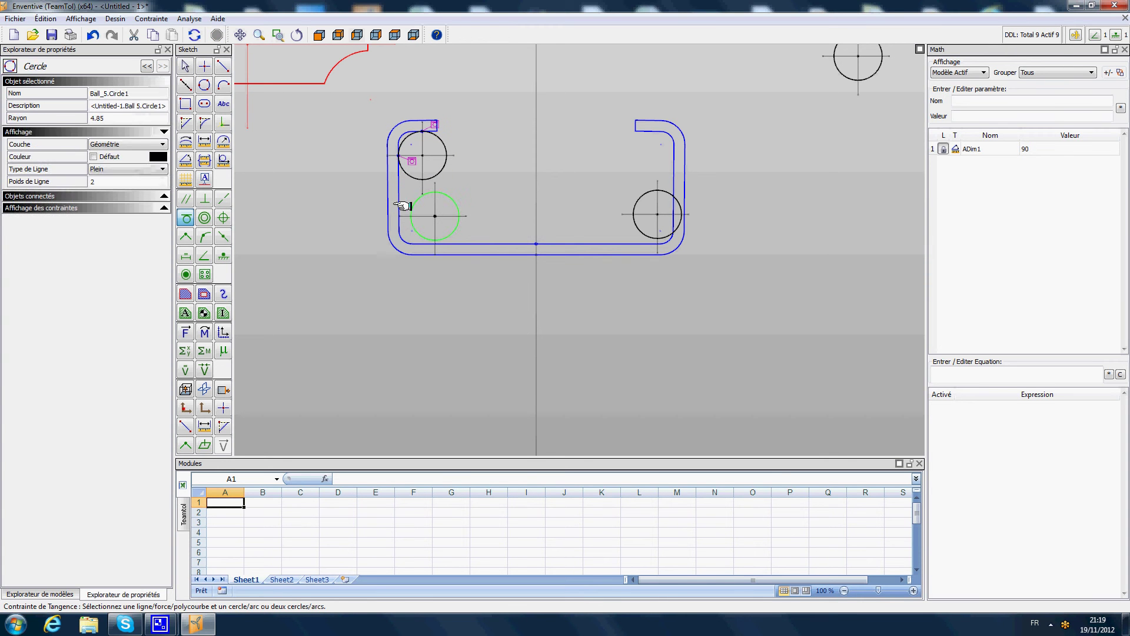
pyautogui.click(404, 258)
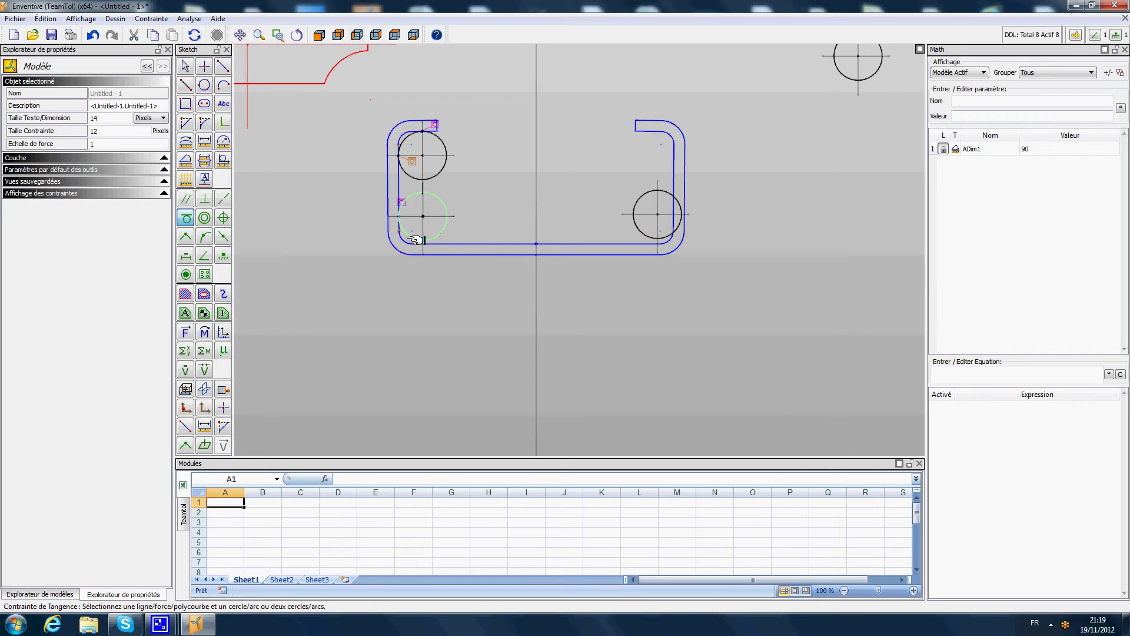
pyautogui.click(453, 246)
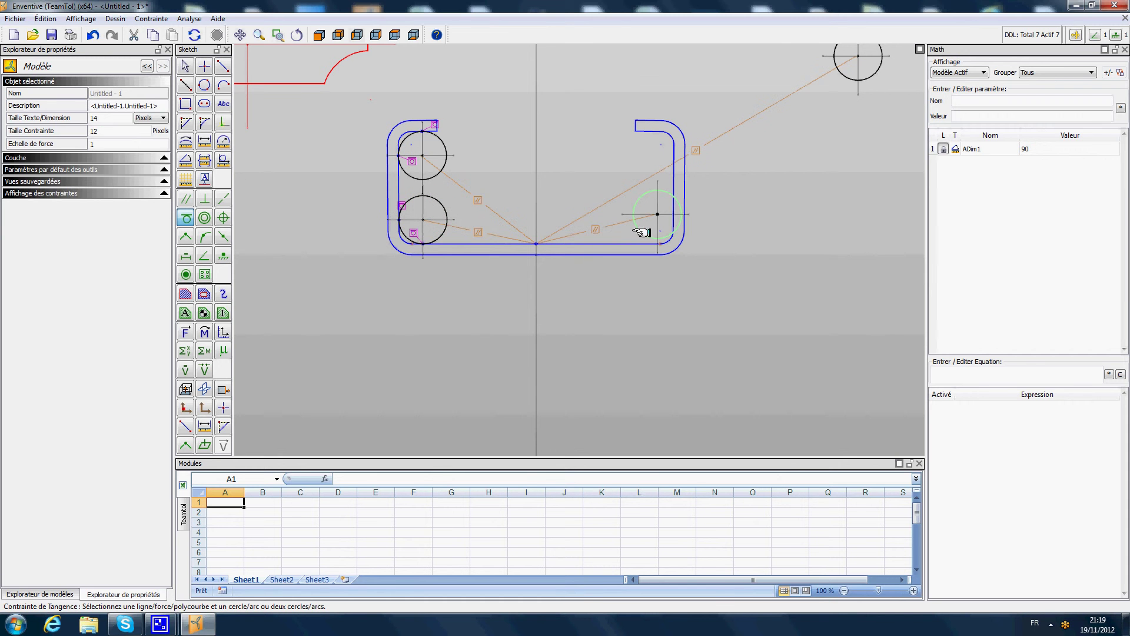
# Make the right ball tangent to the rail's bottom.
pyautogui.click(636, 238)
pyautogui.click(646, 236)
pyautogui.click(645, 235)
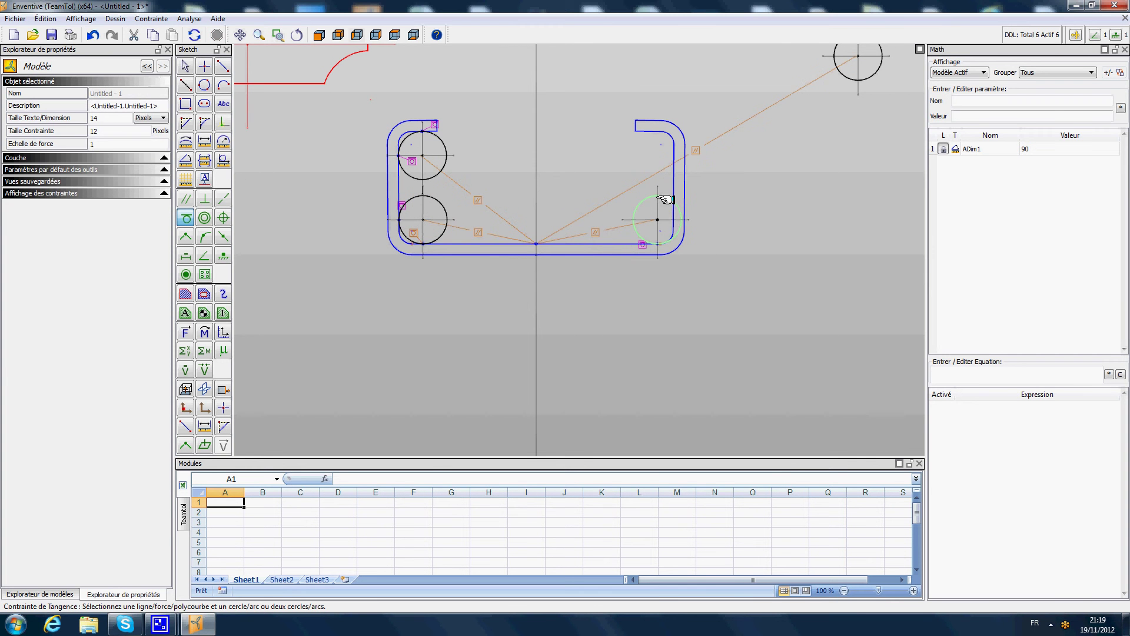
pyautogui.click(669, 199)
# Make the right ball tangent to the rail's right wall and move the red profile into the rail.
pyautogui.click(673, 183)
pyautogui.scroll(-2, 677, 182)
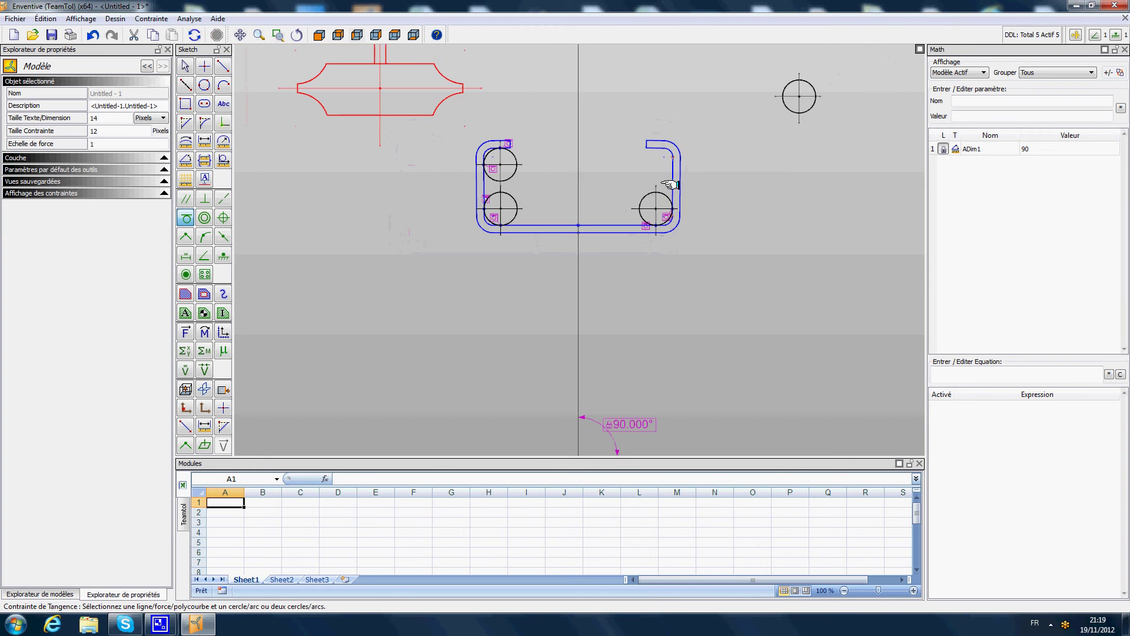
pyautogui.click(186, 66)
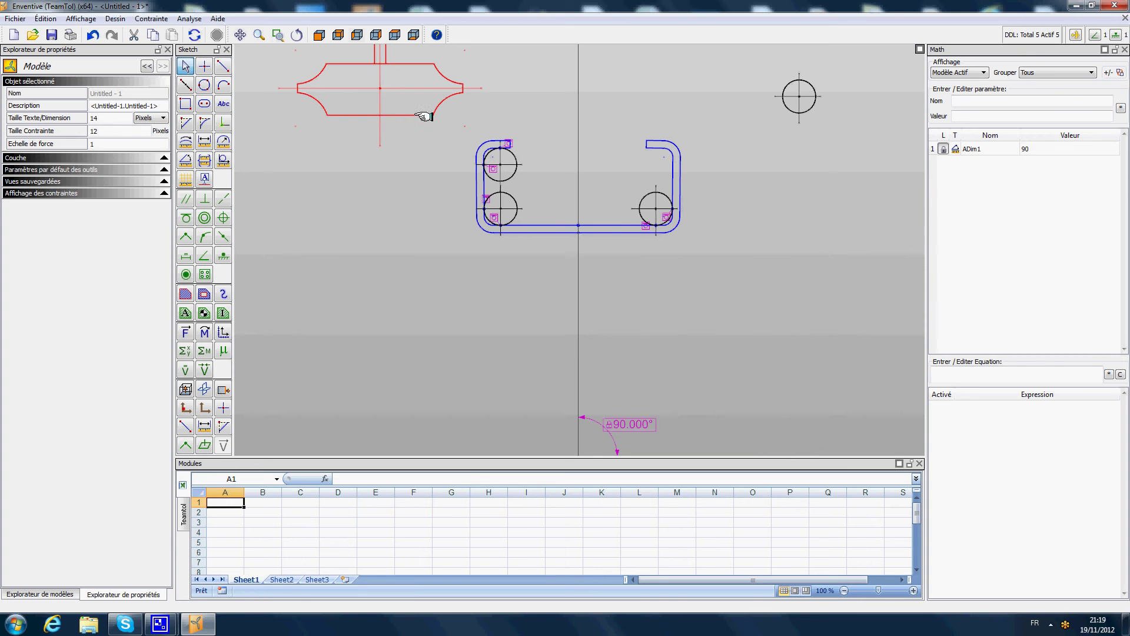
pyautogui.moveTo(475, 143); pyautogui.dragTo(614, 213)
pyautogui.scroll(4, 613, 189)
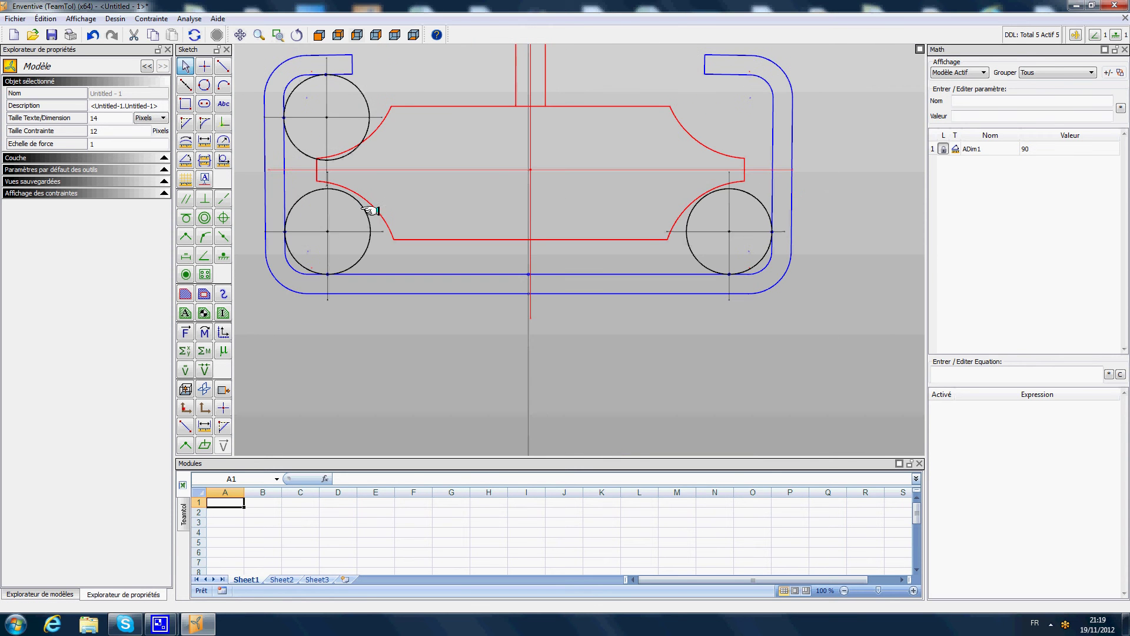
# Make the red profile's arcs tangent to the upper-left, lower-left and lower-right balls.
pyautogui.click(186, 219)
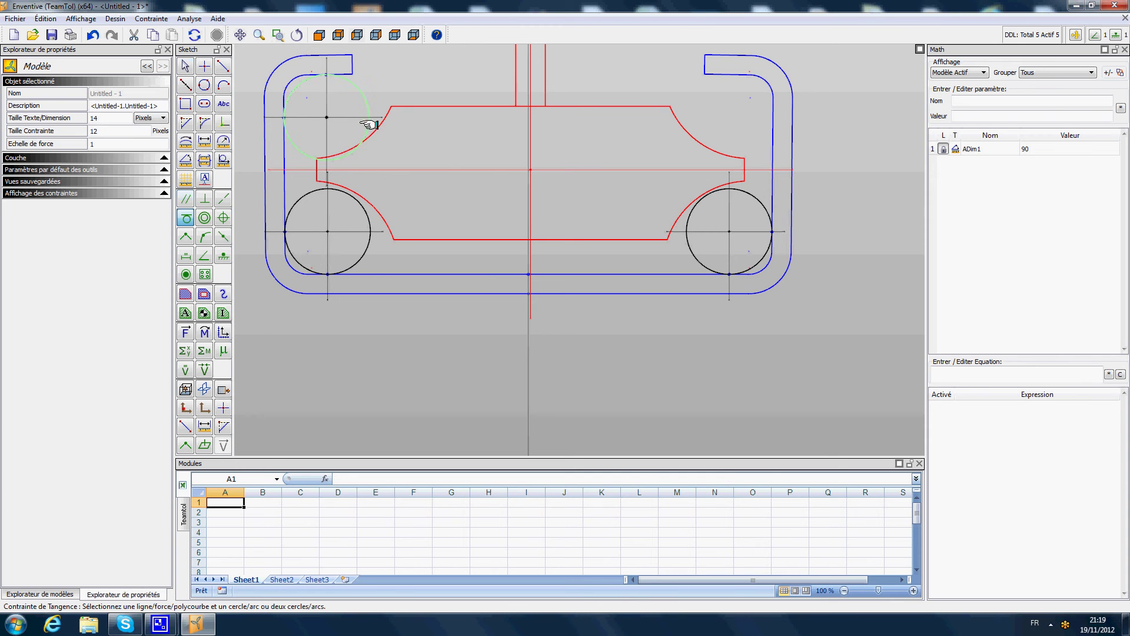
pyautogui.click(371, 131)
pyautogui.click(370, 197)
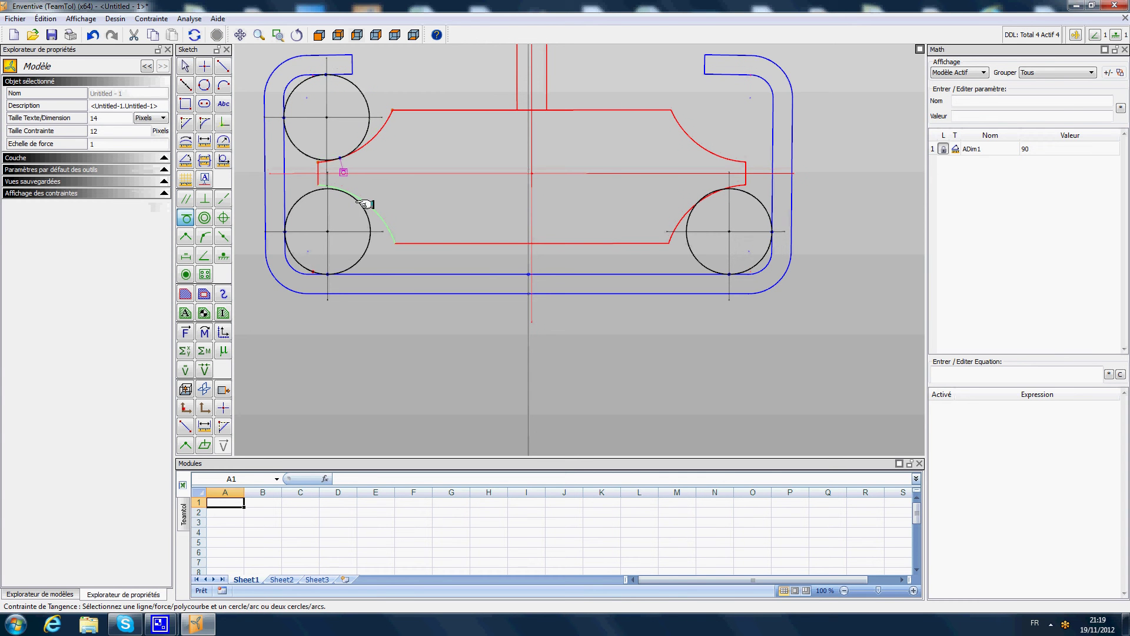
pyautogui.click(368, 207)
pyautogui.click(366, 210)
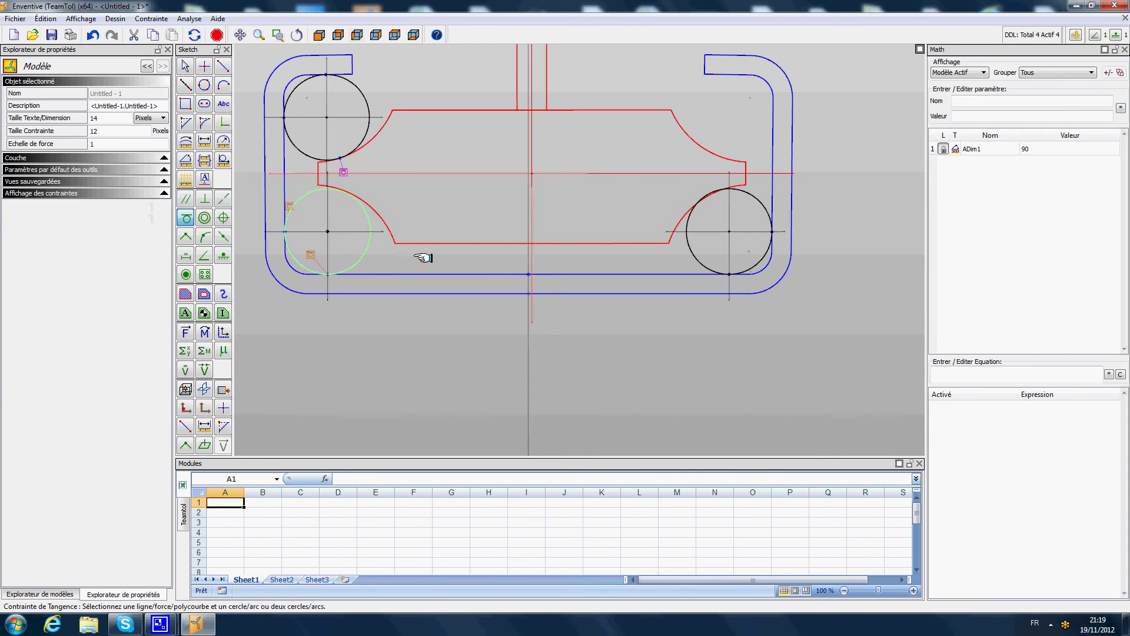
pyautogui.click(682, 210)
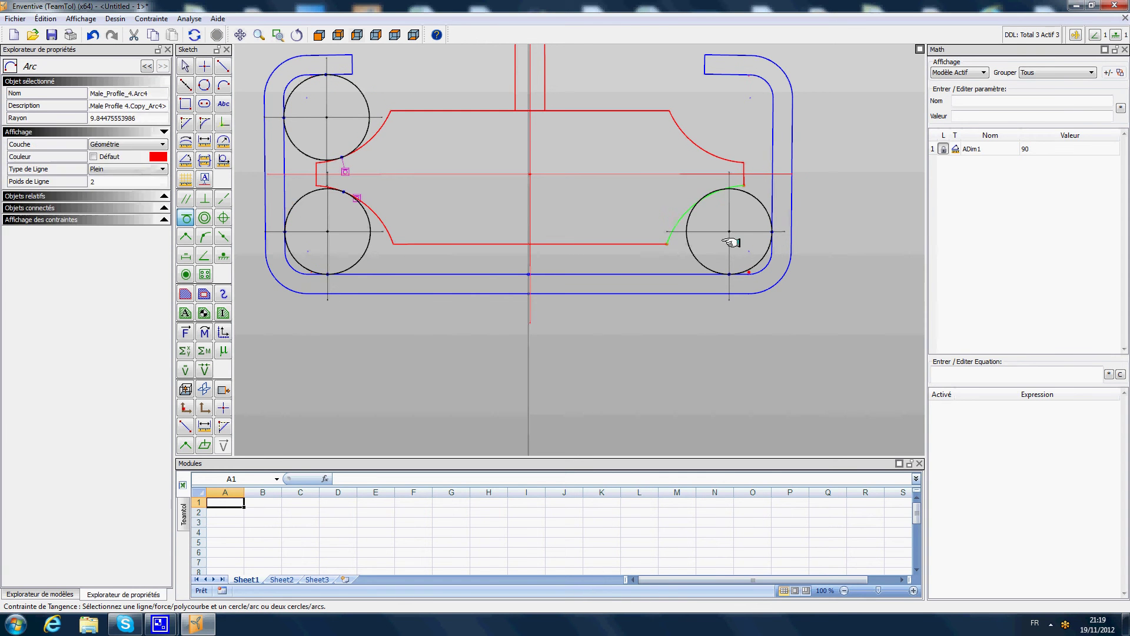
pyautogui.click(710, 222)
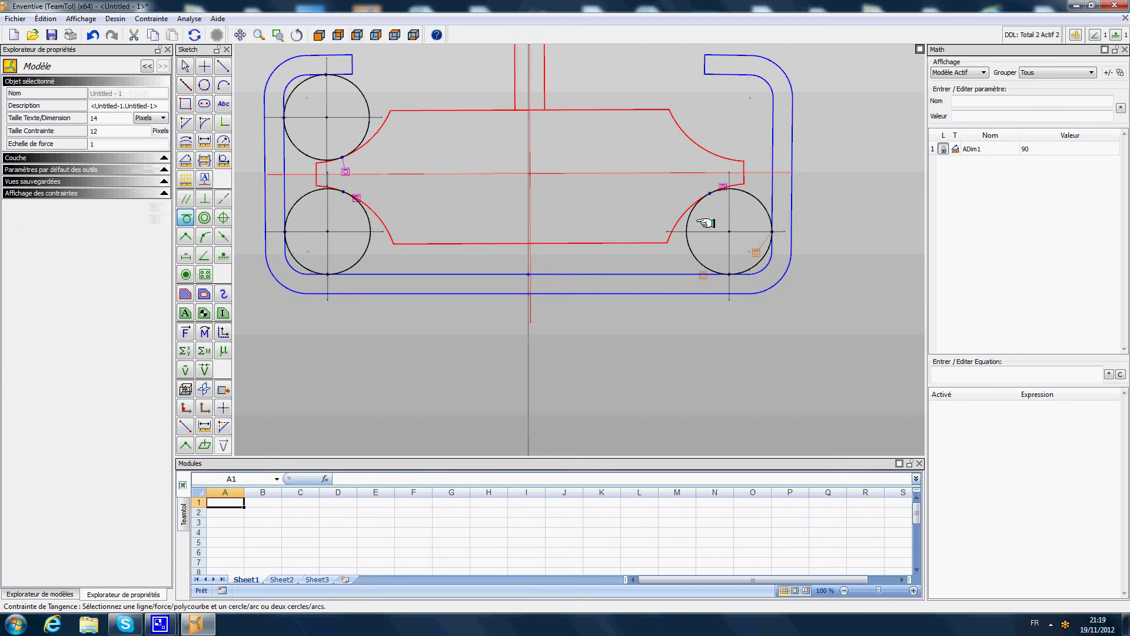
# Pan and zoom the view to centre the assembly.
pyautogui.click(184, 65)
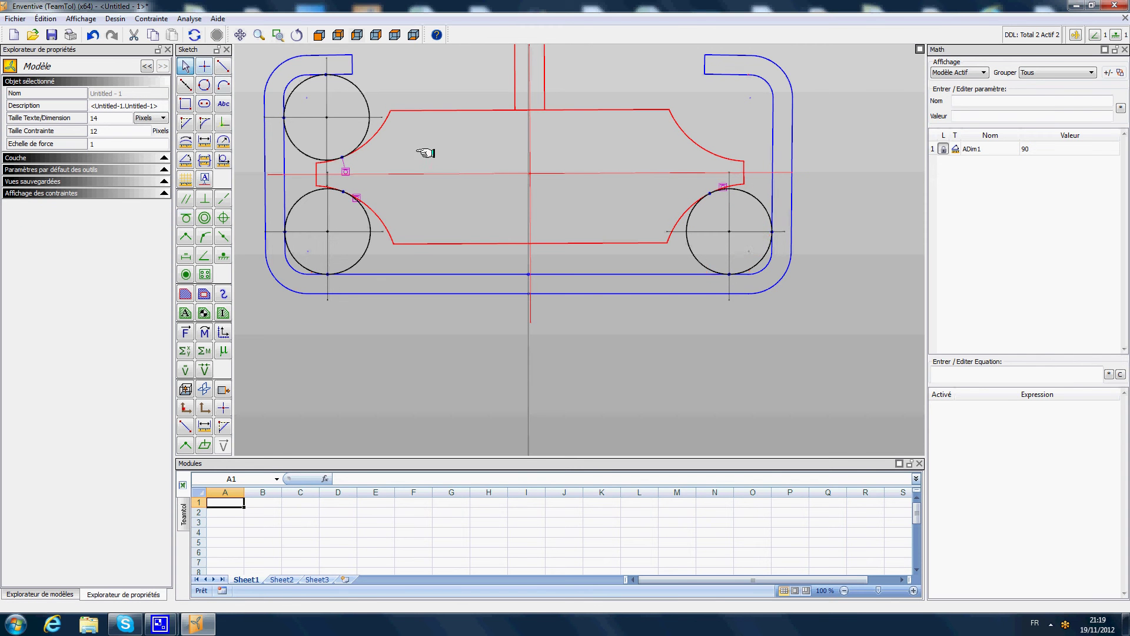
pyautogui.scroll(-3, 425, 150)
pyautogui.moveTo(455, 143); pyautogui.dragTo(473, 255)
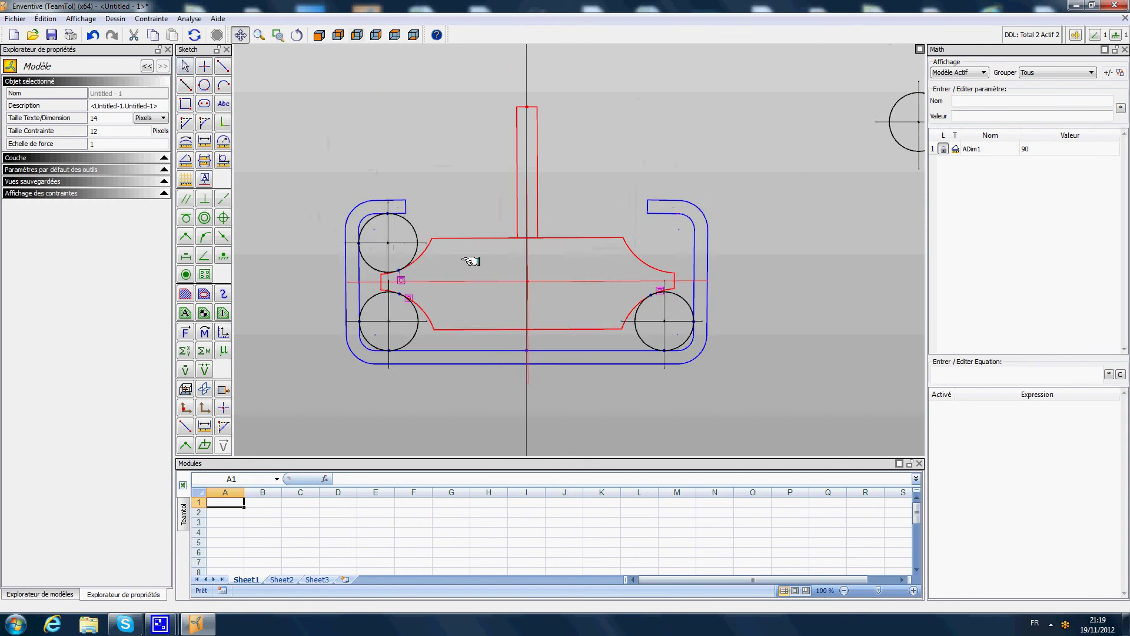
pyautogui.scroll(2, 471, 261)
pyautogui.scroll(-1, 471, 262)
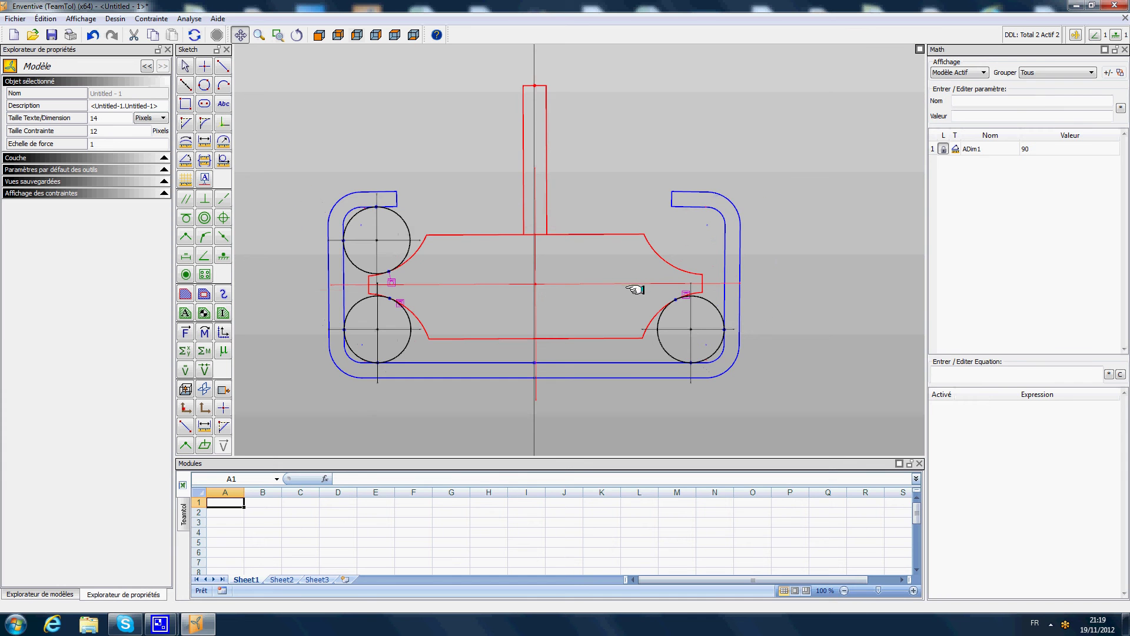
pyautogui.scroll(-1, 687, 307)
# Move Ball_7 into the rail's upper-right corner and make the red profile's curve tangent to it.
pyautogui.click(185, 65)
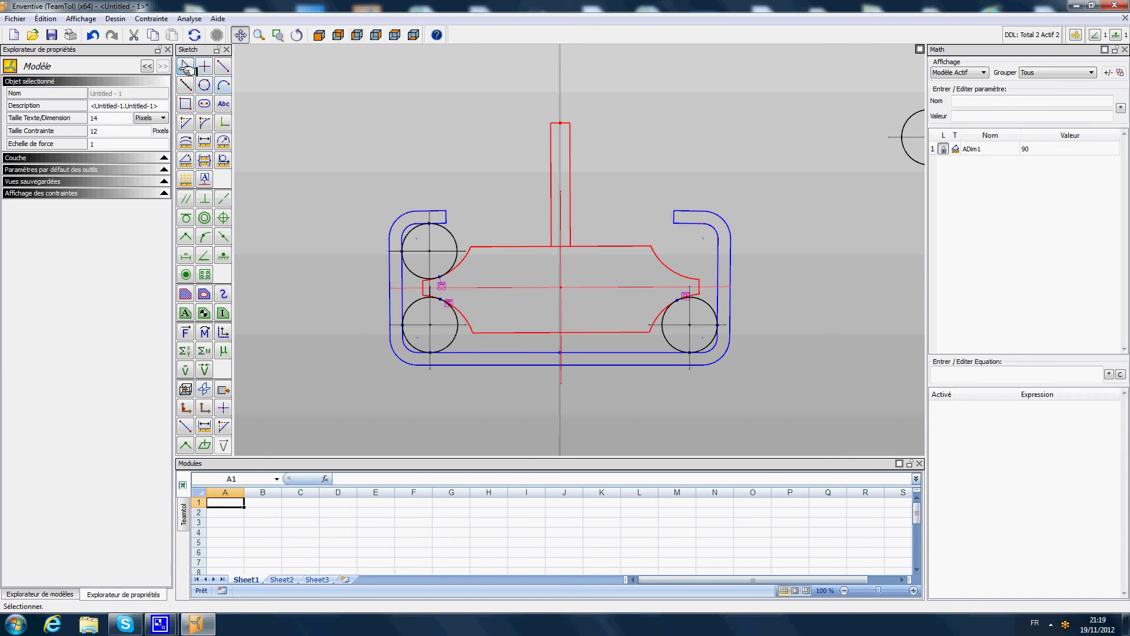
pyautogui.moveTo(923, 157); pyautogui.dragTo(671, 270)
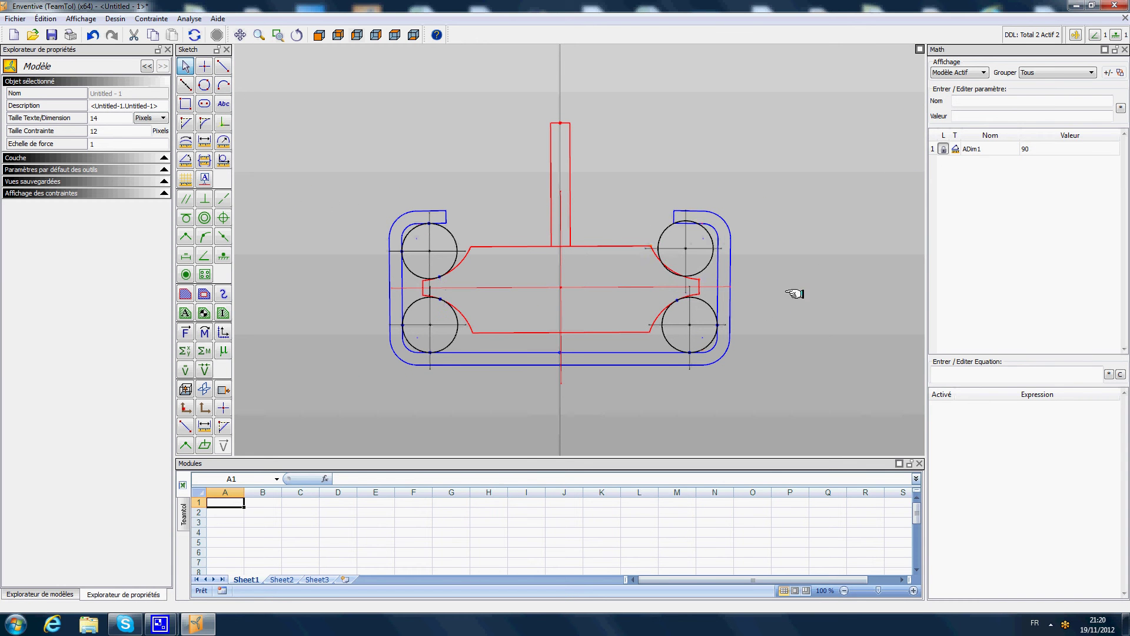
pyautogui.scroll(2, 792, 293)
pyautogui.click(185, 217)
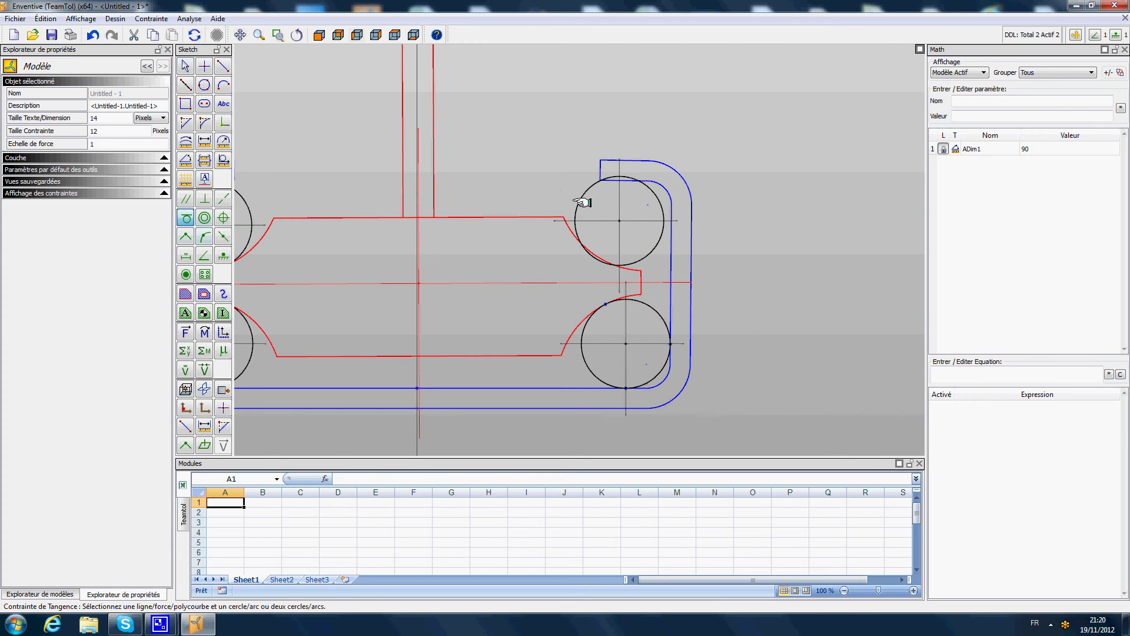
pyautogui.click(583, 196)
pyautogui.click(570, 232)
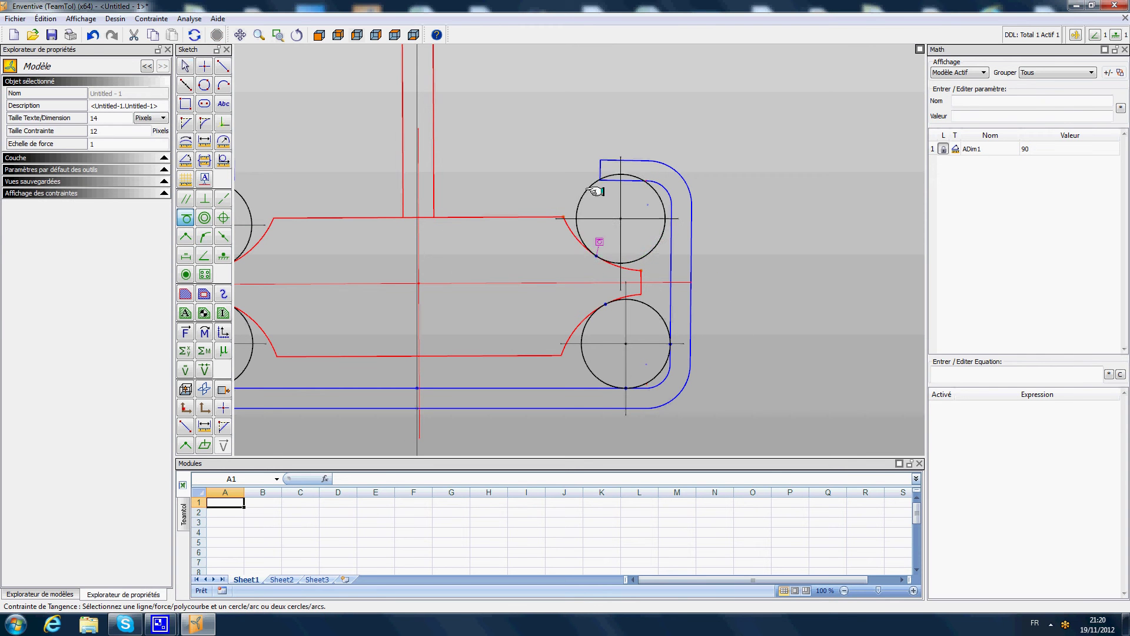
pyautogui.click(598, 185)
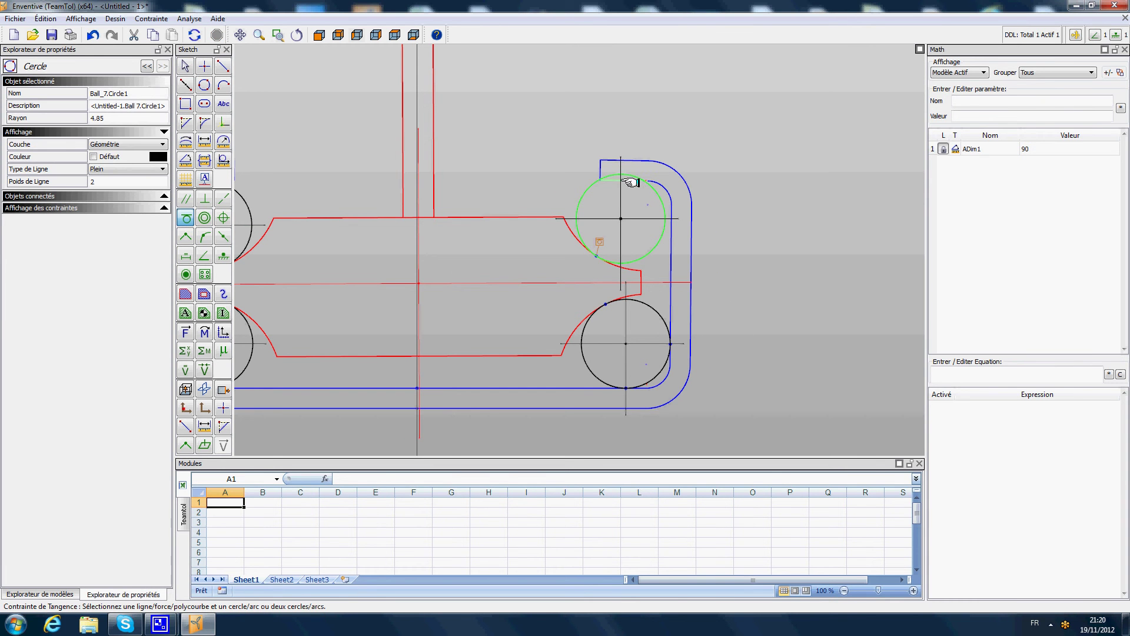
# Make the upper-right ball tangent to the rail and add a 1.029 ball-to-rail gap dimension above it.
pyautogui.click(630, 182)
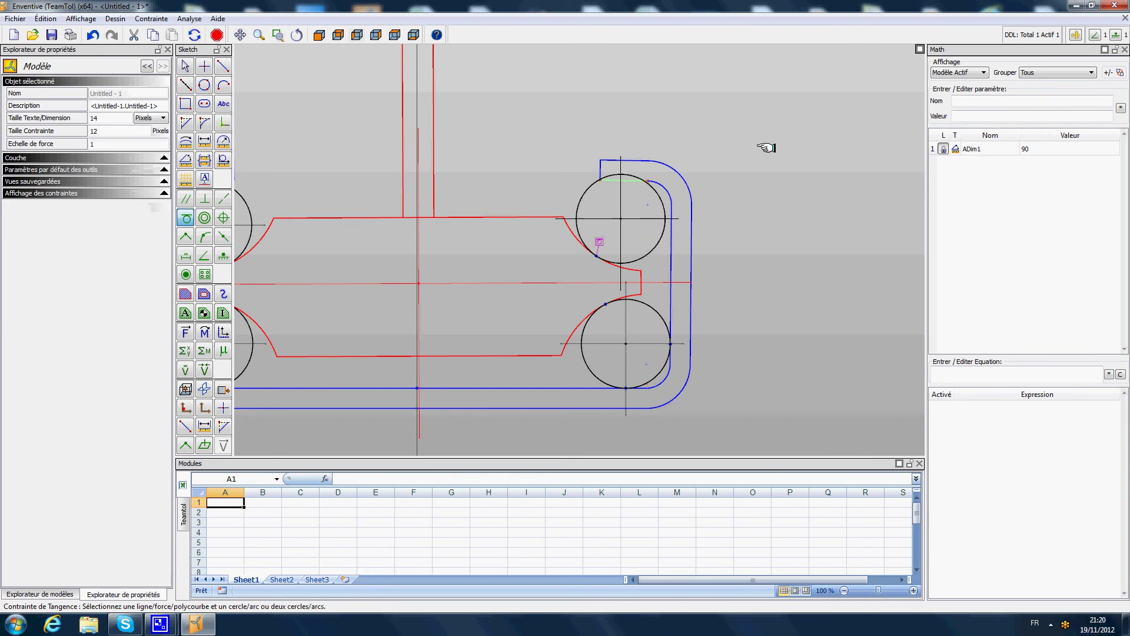
pyautogui.click(224, 159)
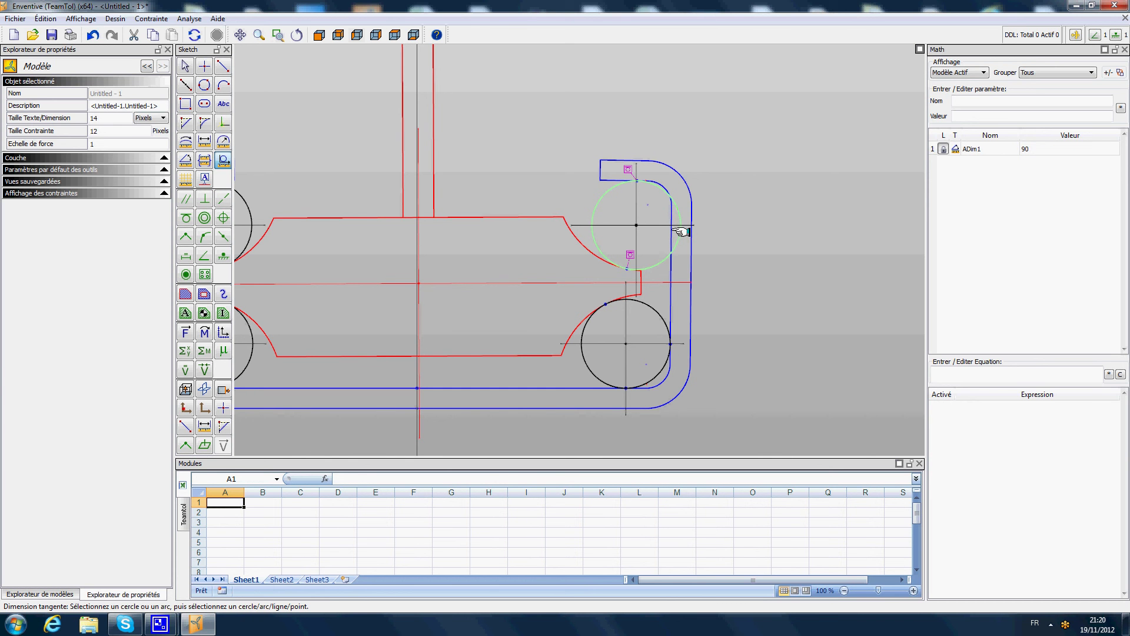
pyautogui.click(689, 255)
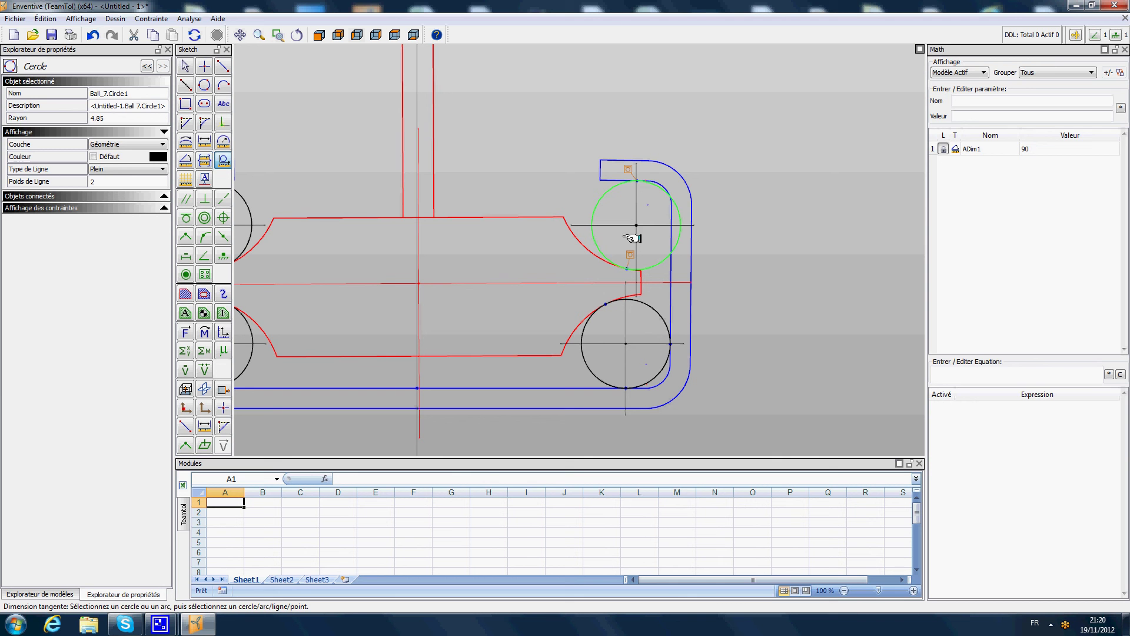
pyautogui.click(768, 228)
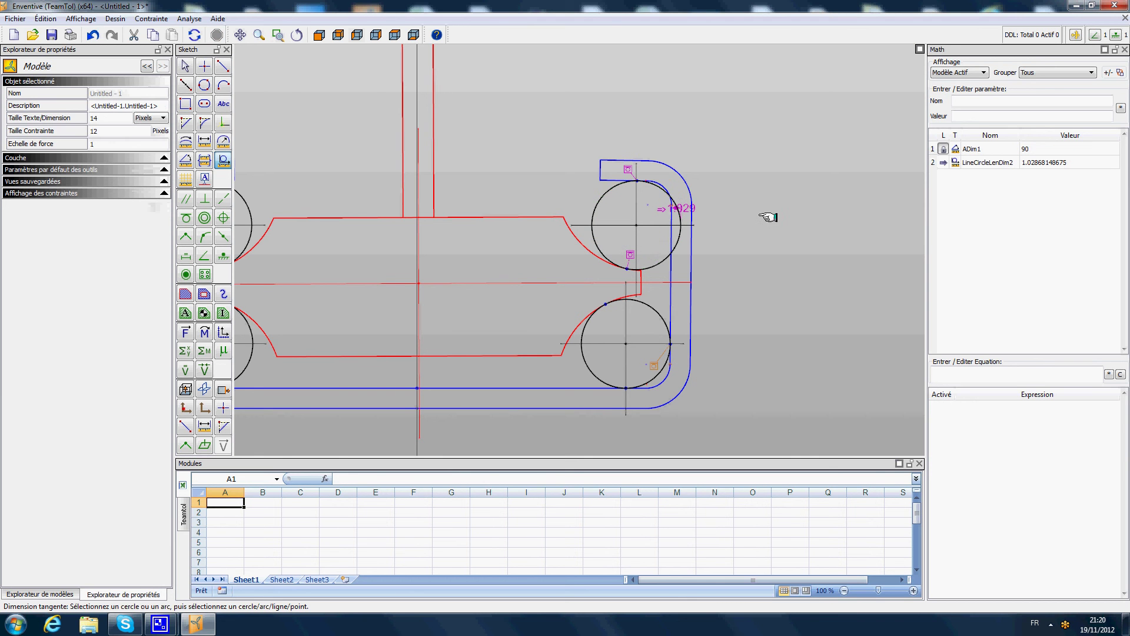
pyautogui.press('Escape')
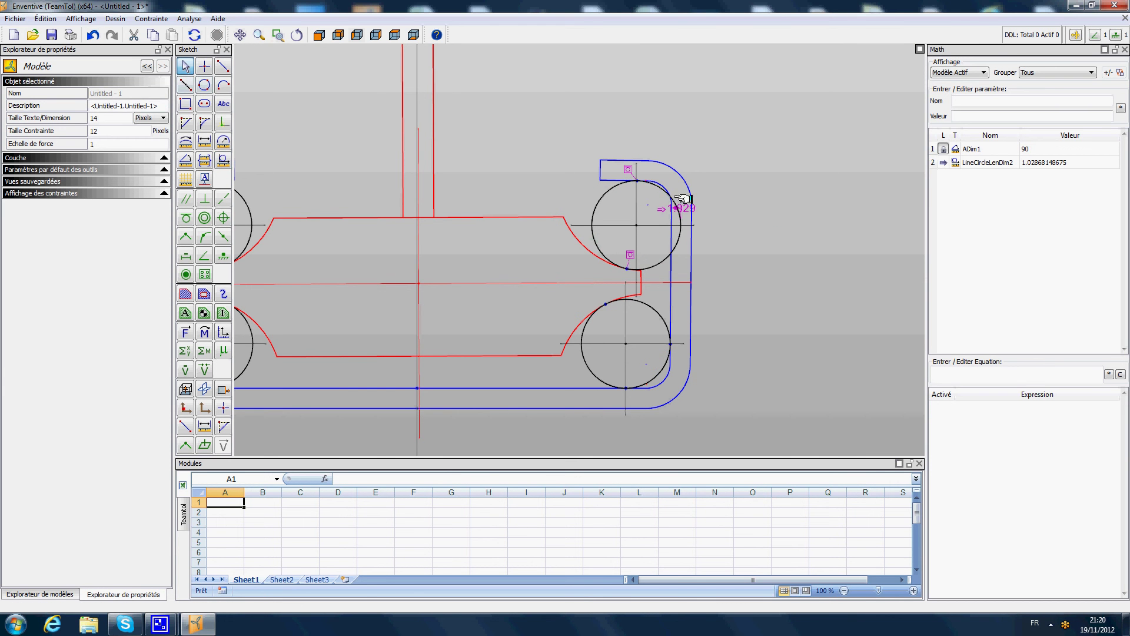
pyautogui.moveTo(683, 207); pyautogui.dragTo(754, 116)
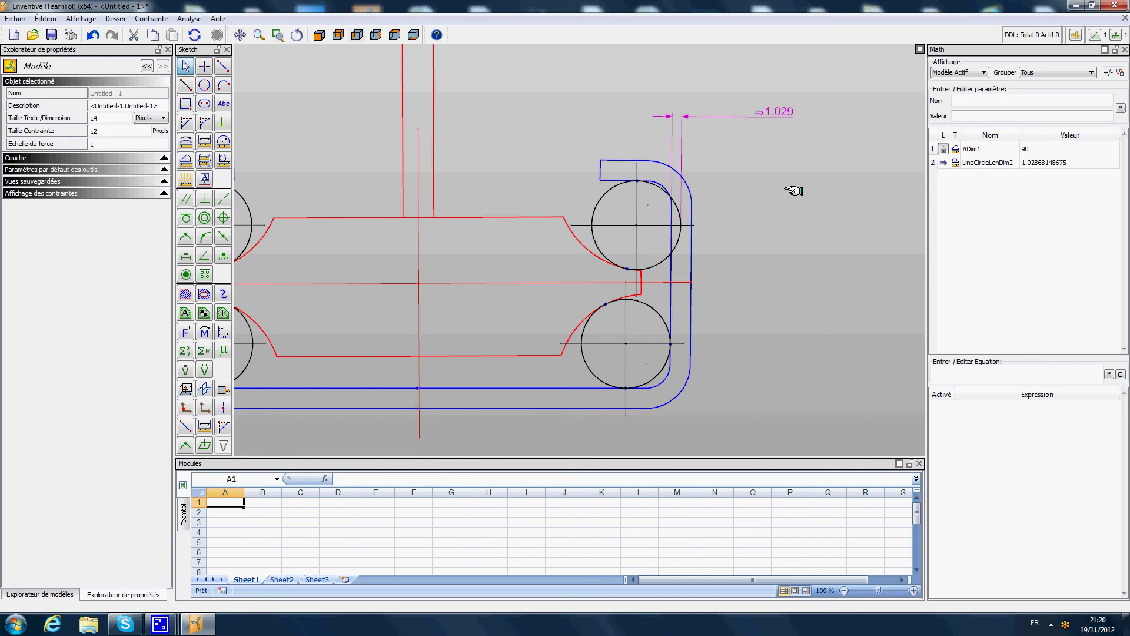
pyautogui.scroll(-2, 792, 197)
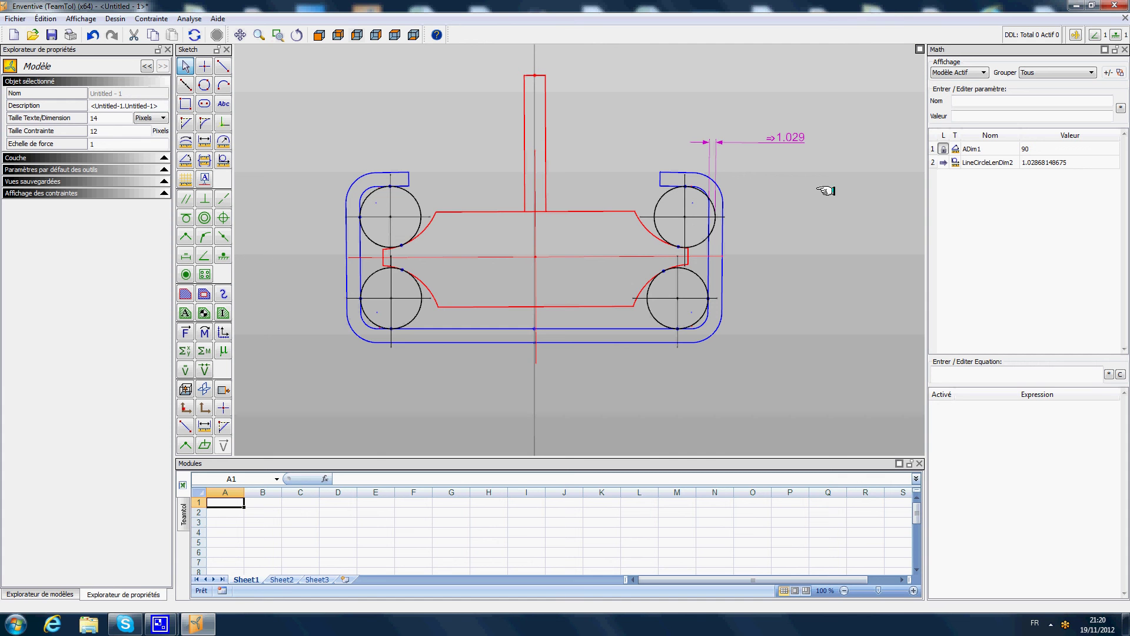
# Run a tolerance analysis on the 1.029 gap, setting projected target Cp (J4) to 1.
pyautogui.rightClick(794, 140)
pyautogui.click(831, 224)
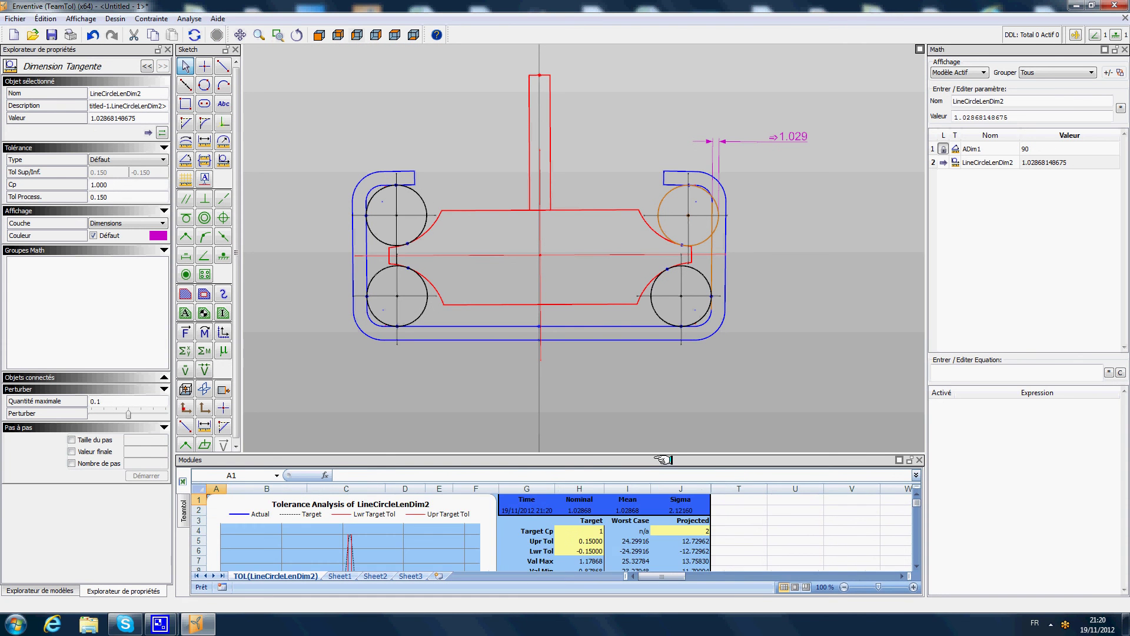
pyautogui.moveTo(663, 453); pyautogui.dragTo(692, 269)
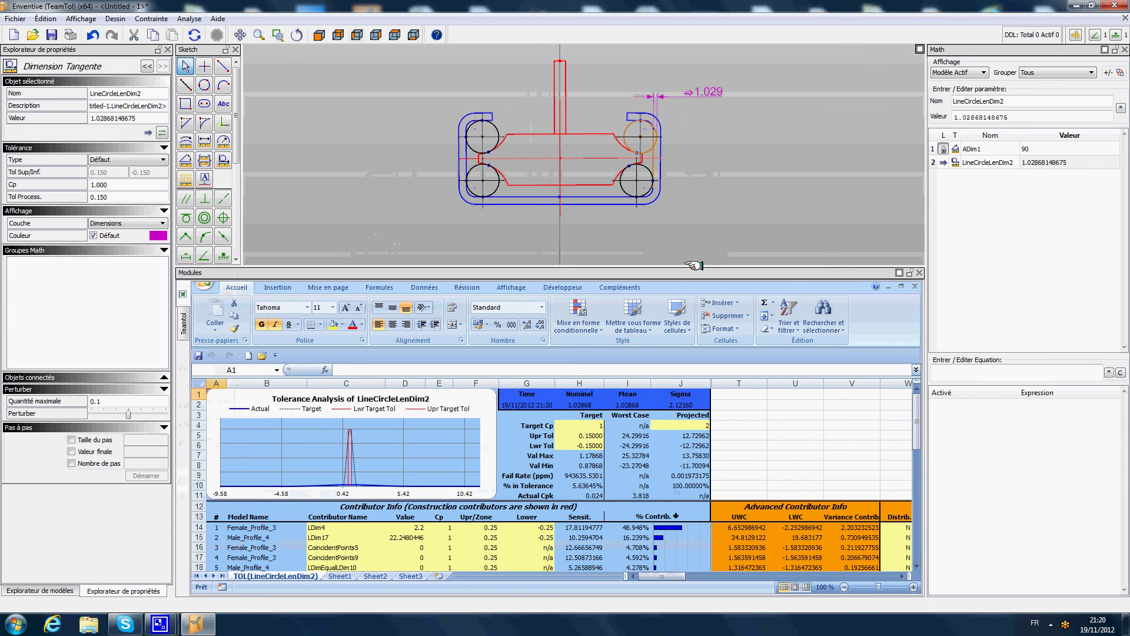
pyautogui.click(783, 246)
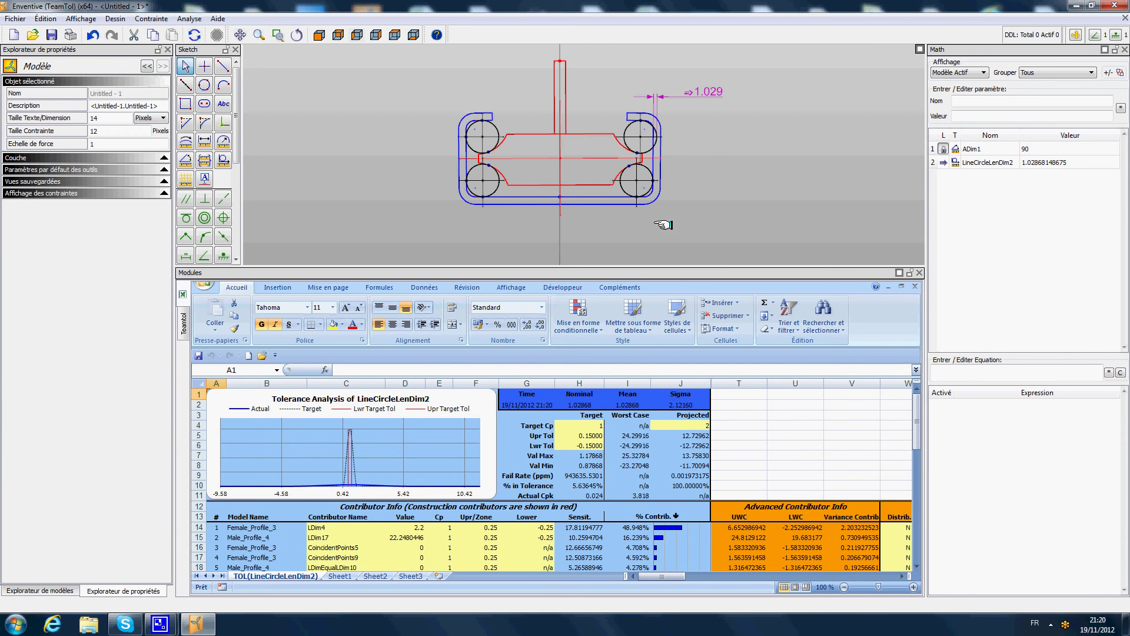
pyautogui.click(683, 426)
pyautogui.write('1')
pyautogui.press('Return')
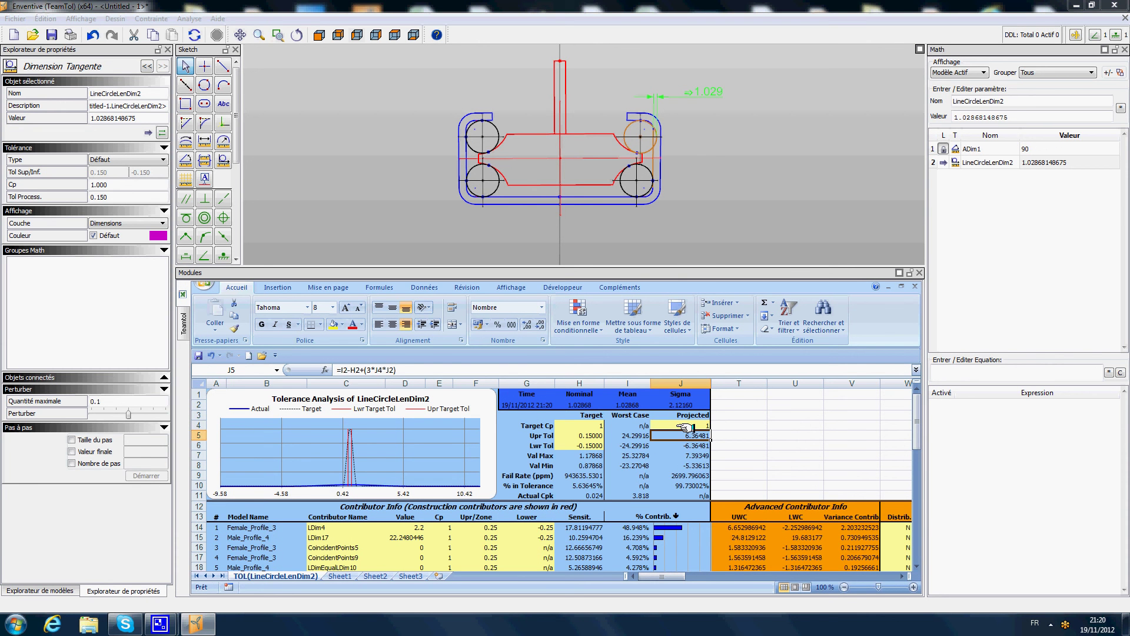
pyautogui.click(725, 124)
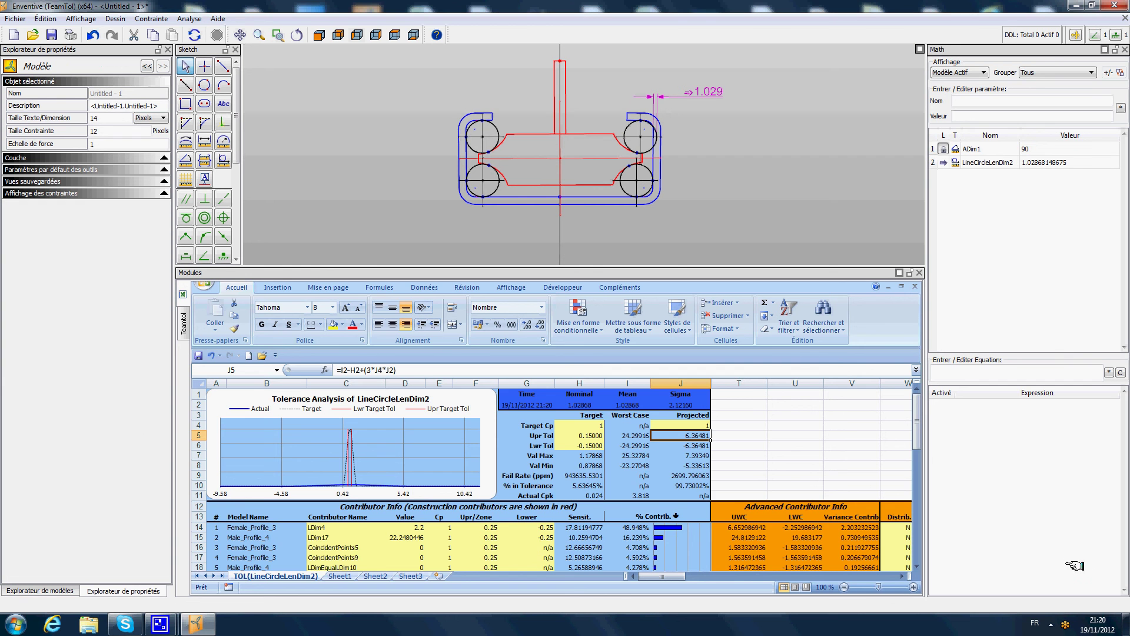
pyautogui.moveTo(917, 411)
pyautogui.mouseDown()
pyautogui.moveTo(919, 451)
pyautogui.moveTo(917, 420)
pyautogui.mouseUp()
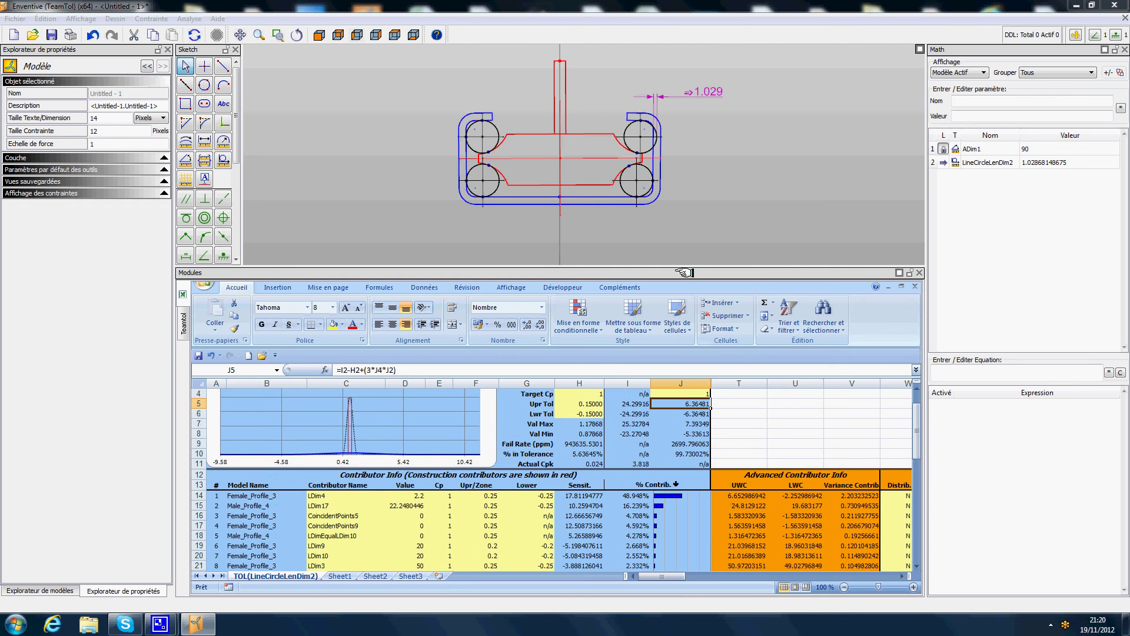
pyautogui.moveTo(686, 266); pyautogui.dragTo(671, 477)
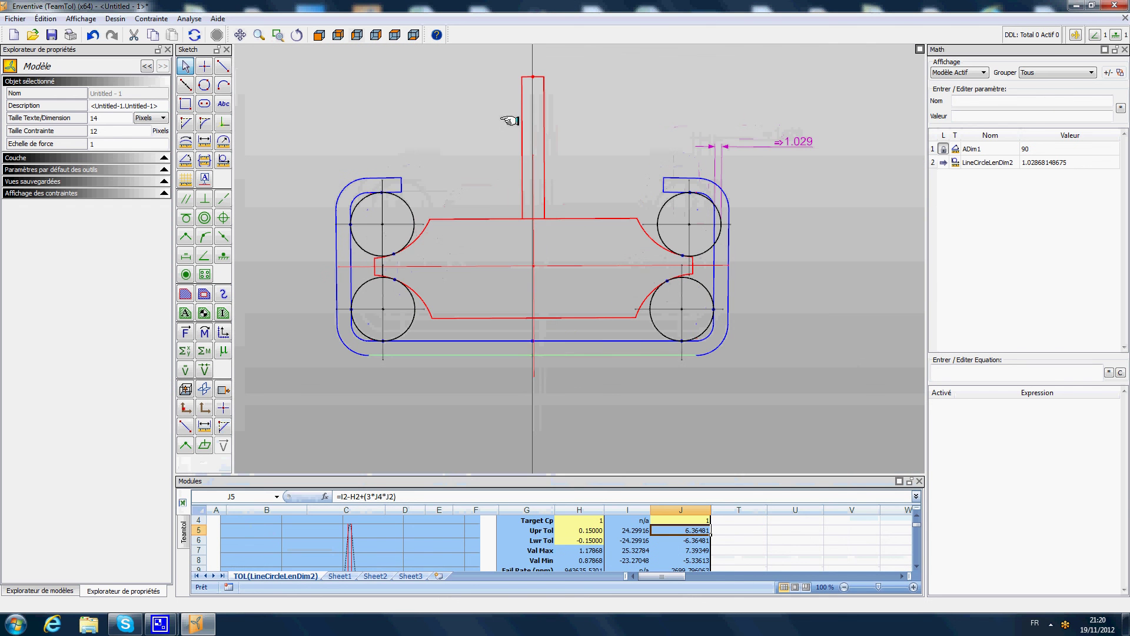
# Dimension the 89.760° angle between the male profile's vertical stem and the bottom rail line.
pyautogui.scroll(1, 598, 130)
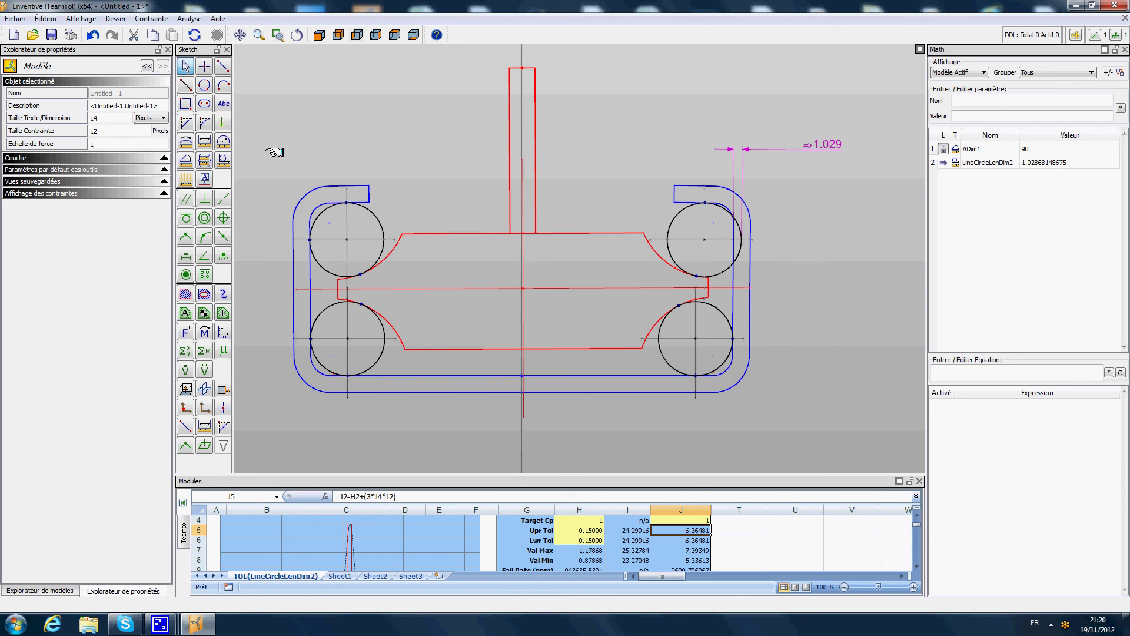
pyautogui.click(185, 160)
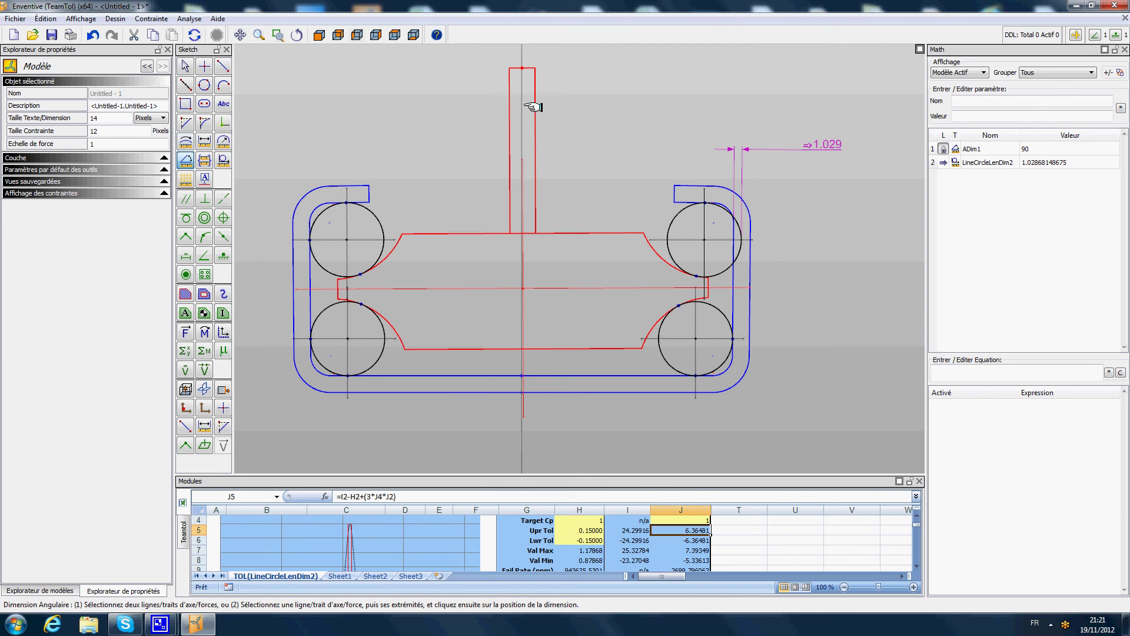
pyautogui.click(536, 107)
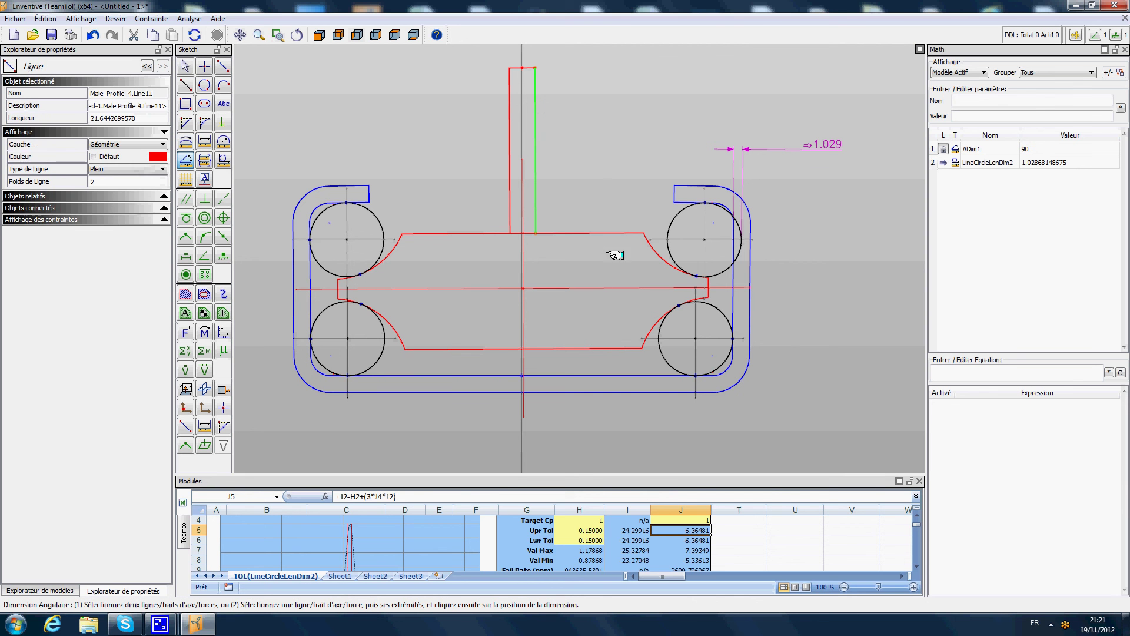
pyautogui.click(613, 376)
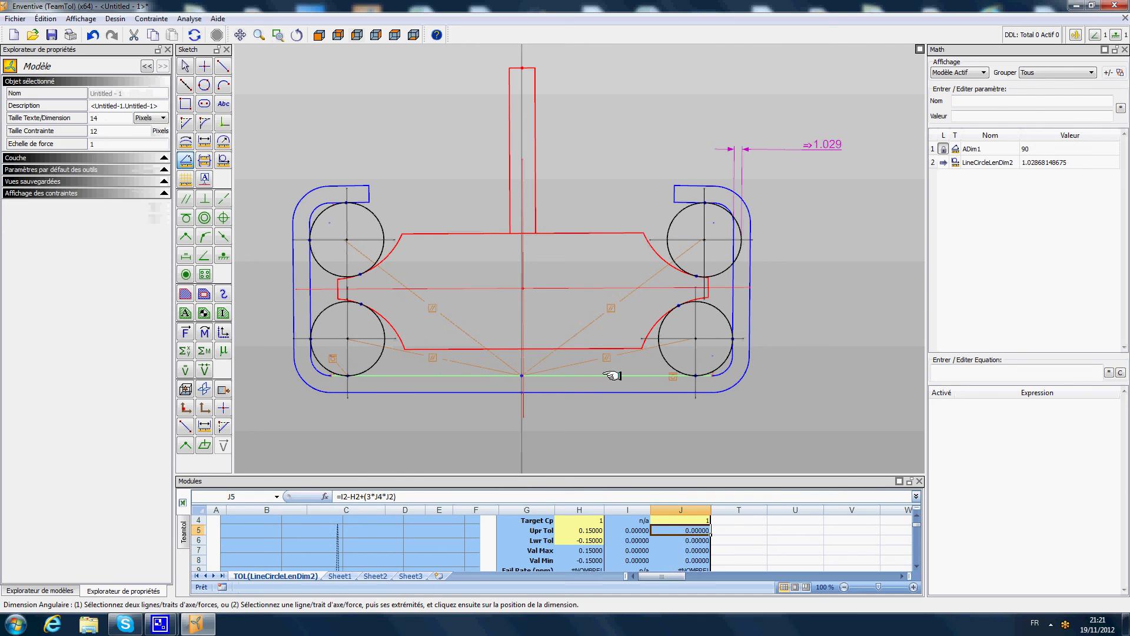
pyautogui.click(611, 375)
pyautogui.click(186, 65)
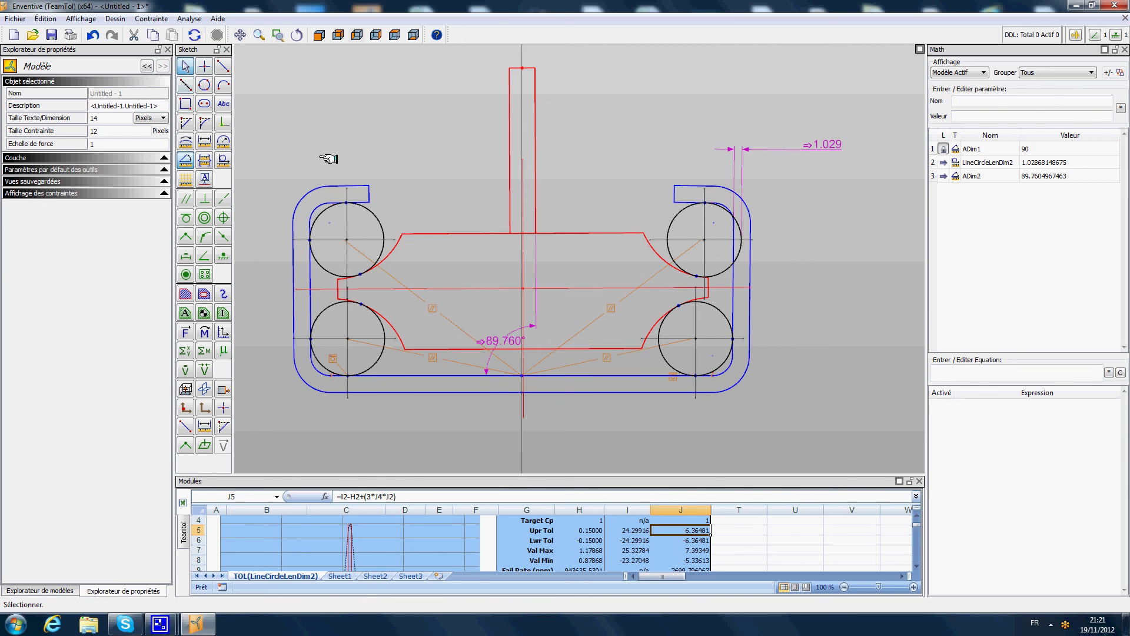
pyautogui.moveTo(406, 127); pyautogui.dragTo(354, 94)
# Run a tolerance analysis on angle ADim2 and check its projected limits 92.49899 and 87.02201.
pyautogui.rightClick(354, 96)
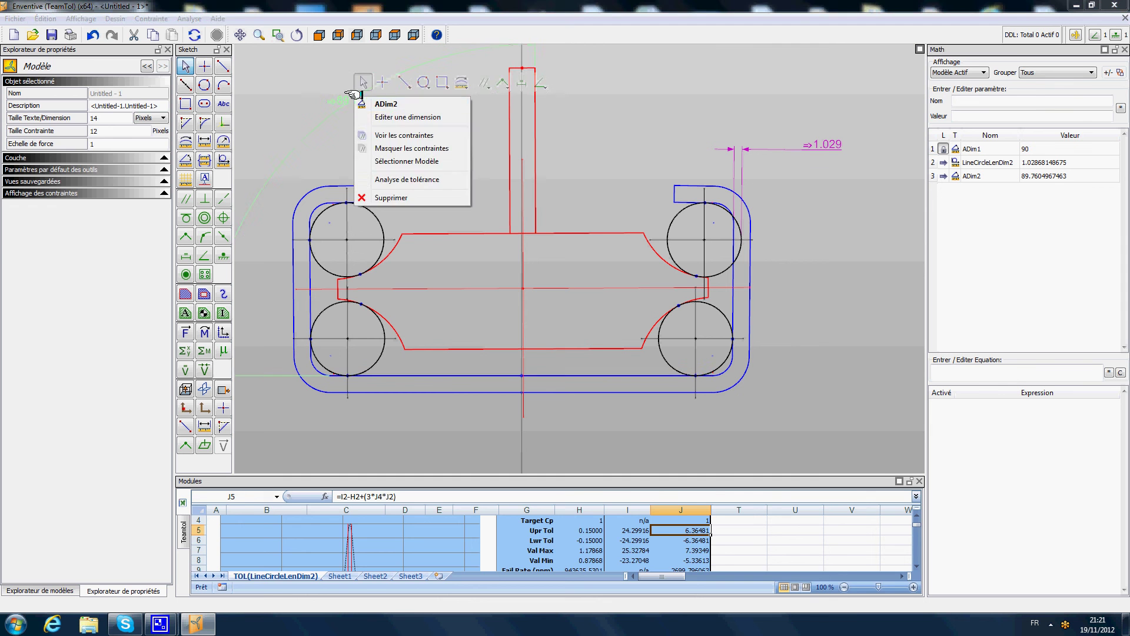
pyautogui.click(404, 179)
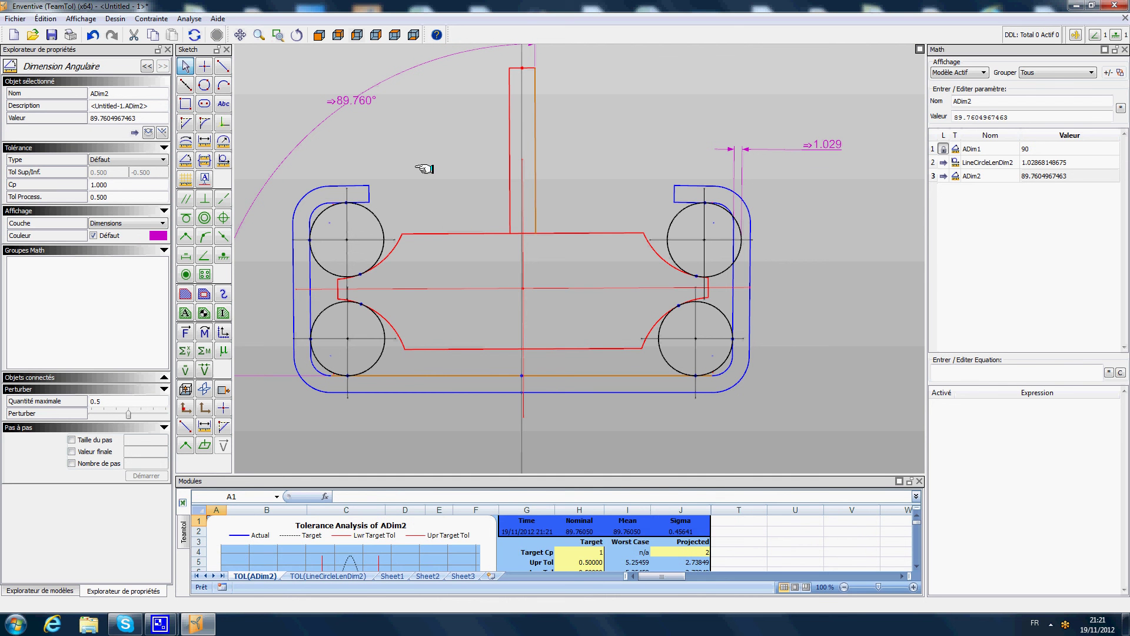
pyautogui.moveTo(637, 473)
pyautogui.mouseDown()
pyautogui.moveTo(613, 204)
pyautogui.moveTo(615, 218)
pyautogui.mouseUp()
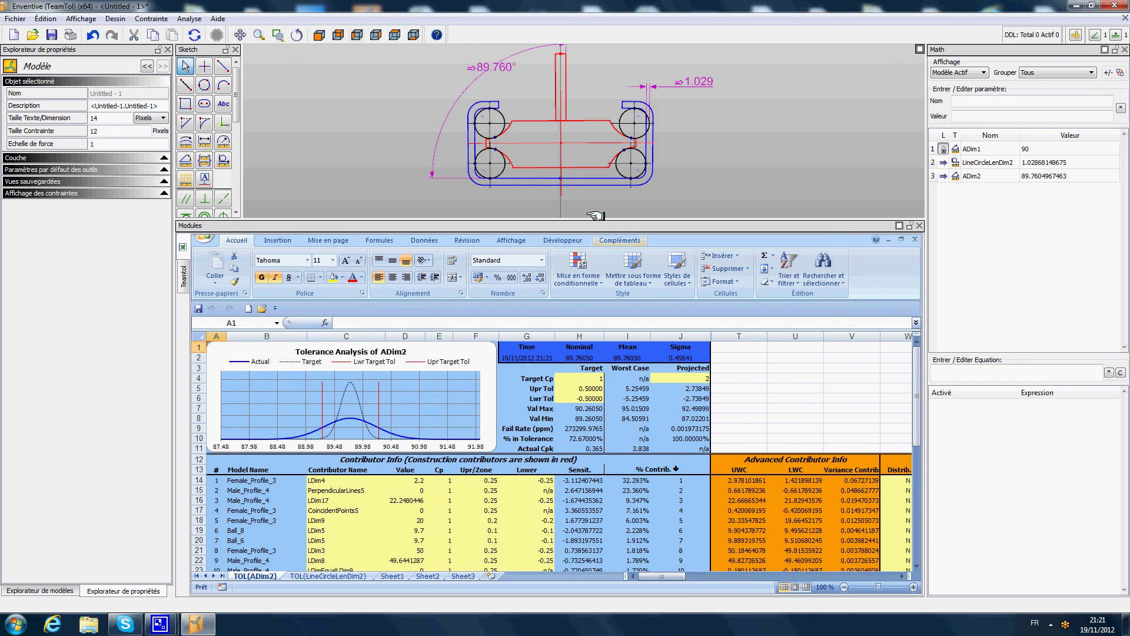
pyautogui.click(694, 419)
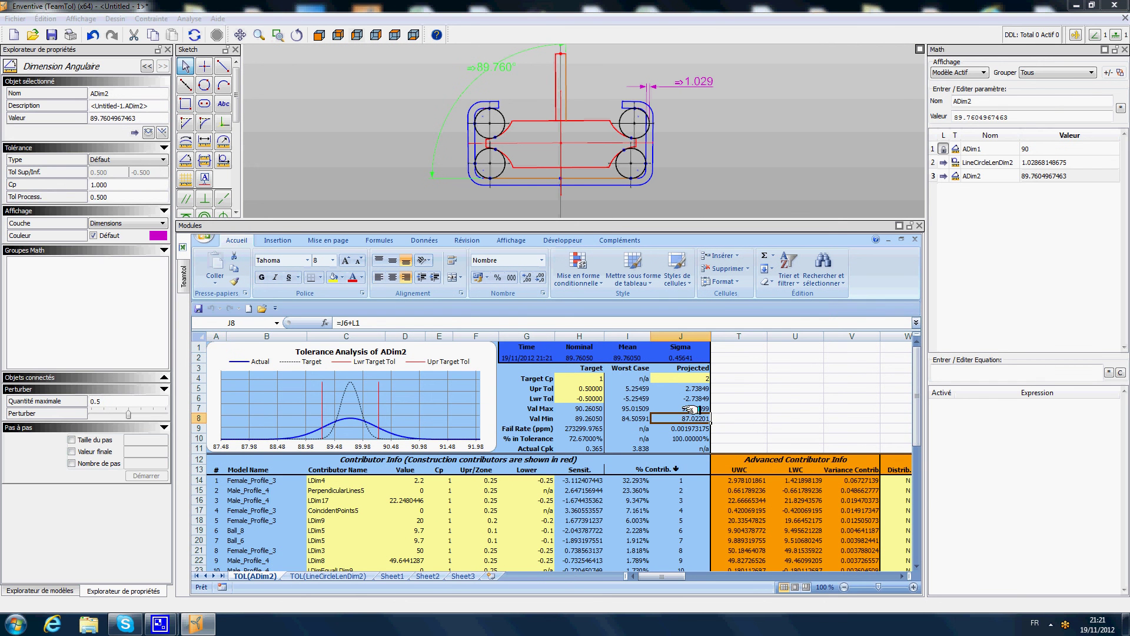
pyautogui.click(700, 408)
pyautogui.click(767, 150)
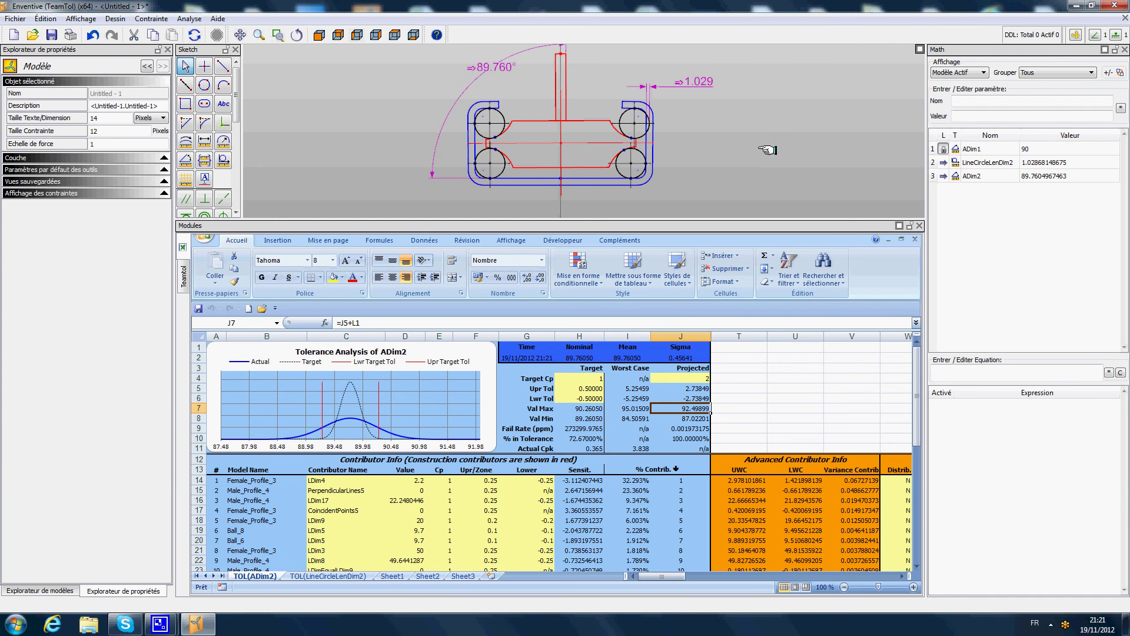